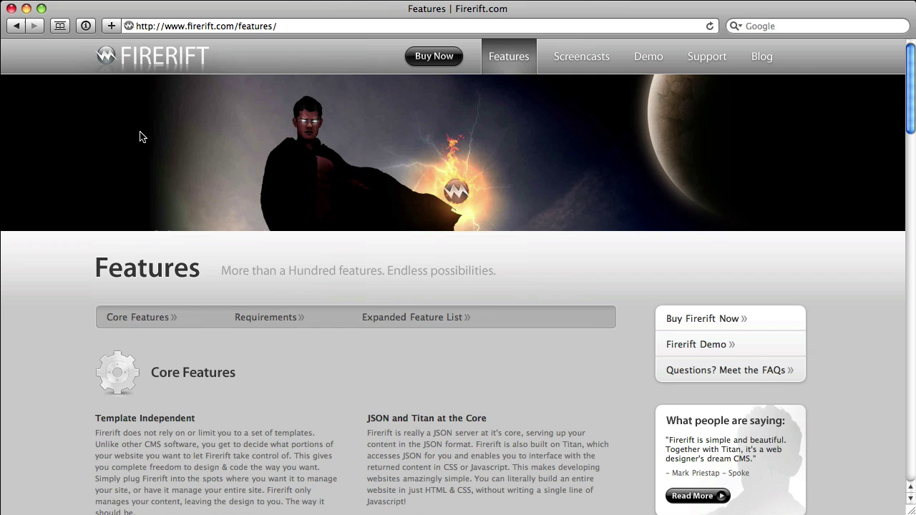
Download the Server Compatibility Test from the Features page's System Requirements section
scroll(140, 135, "down", 20)
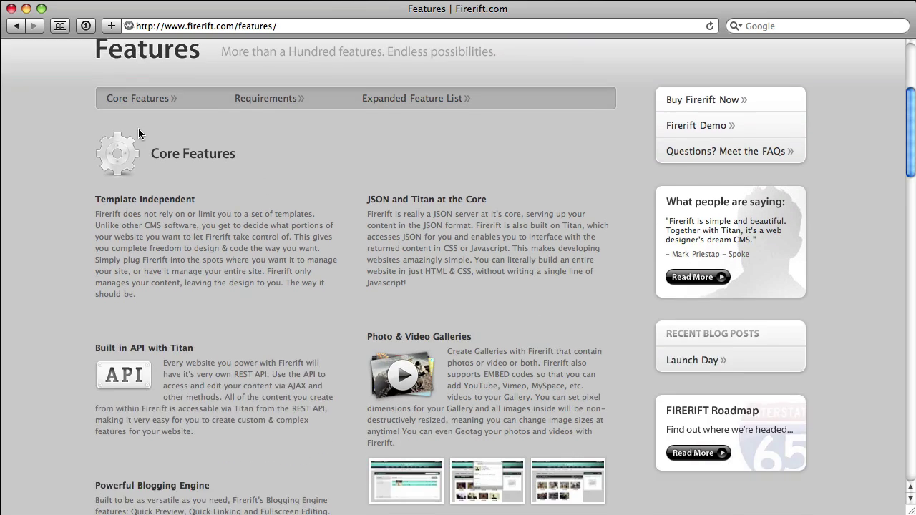
scroll(139, 131, "down", 15)
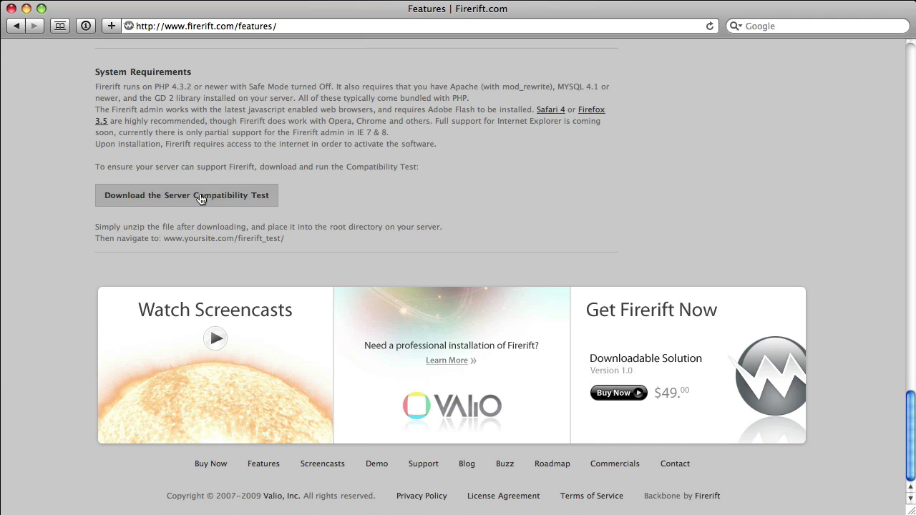
left_click(273, 199)
Upload the firerift_test folder into remote httpdocs and set its permissions to 777
key("super+h")
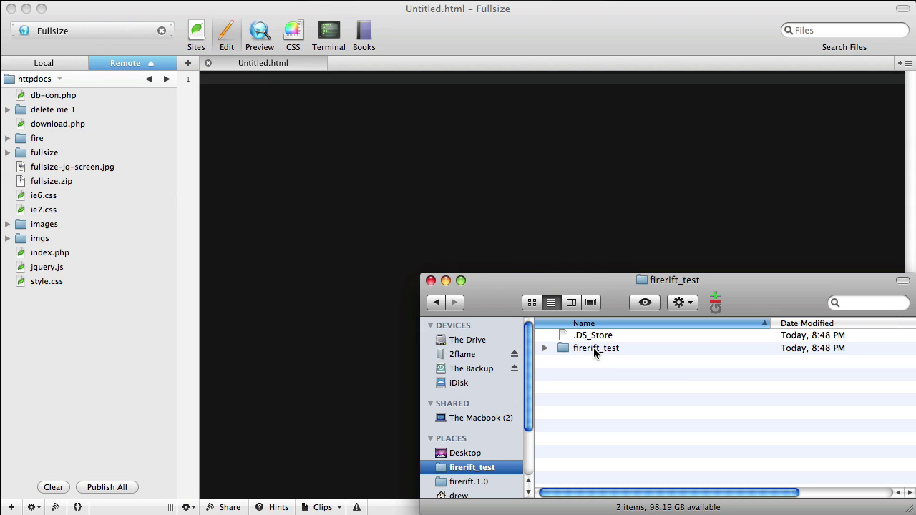
left_click_drag(595, 348, 89, 384)
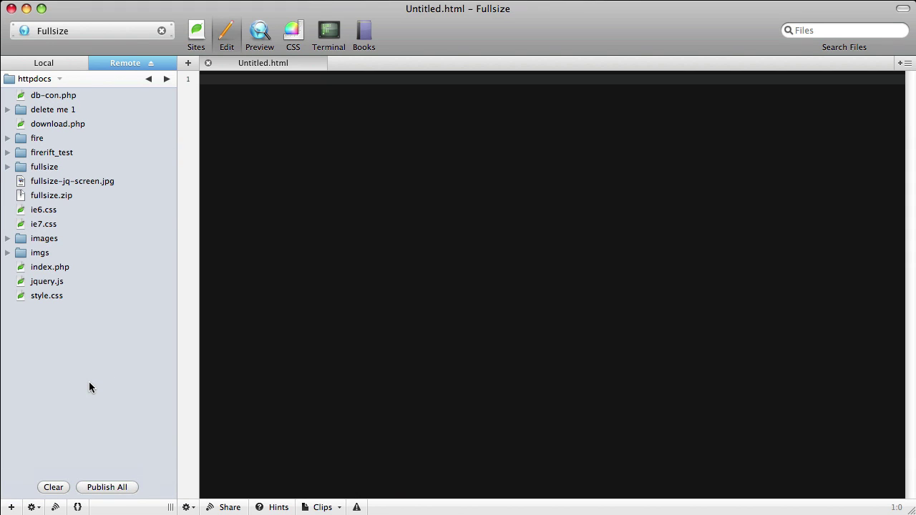
left_click(56, 153)
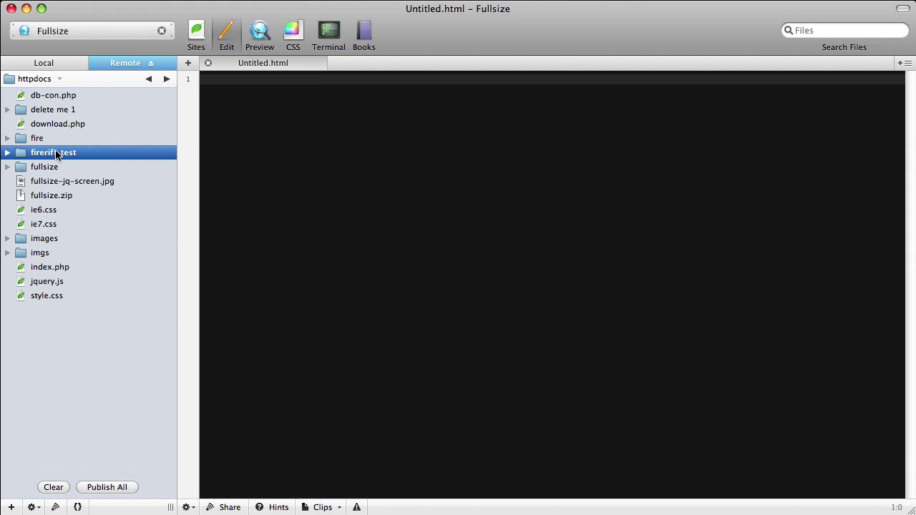
right_click(58, 153)
left_click(106, 214)
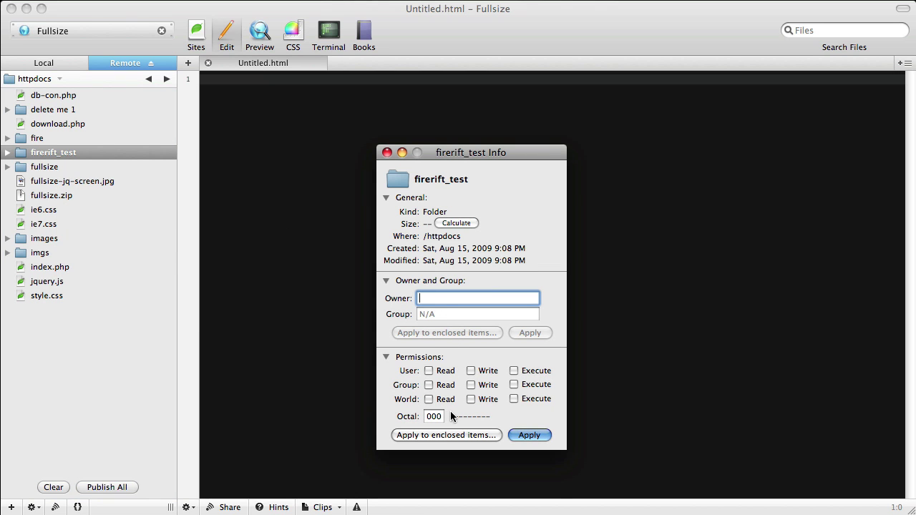
left_click(434, 417)
type("777")
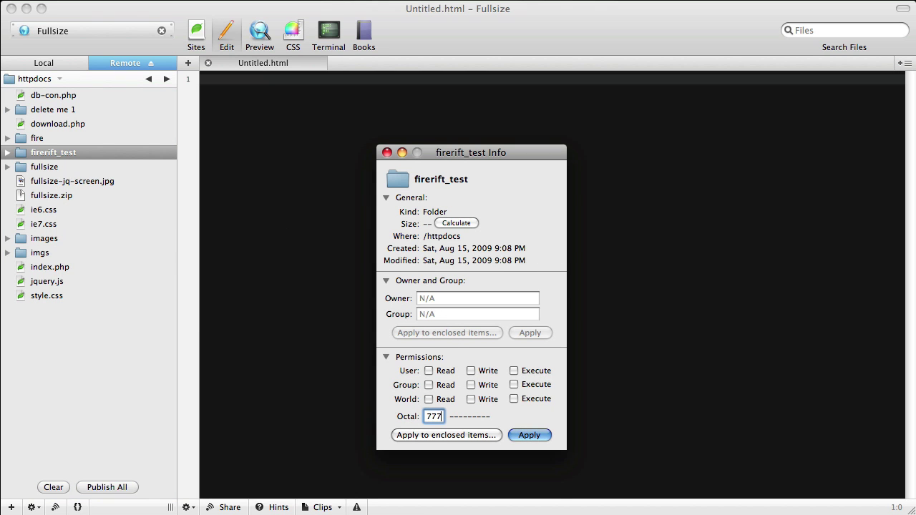
left_click(528, 436)
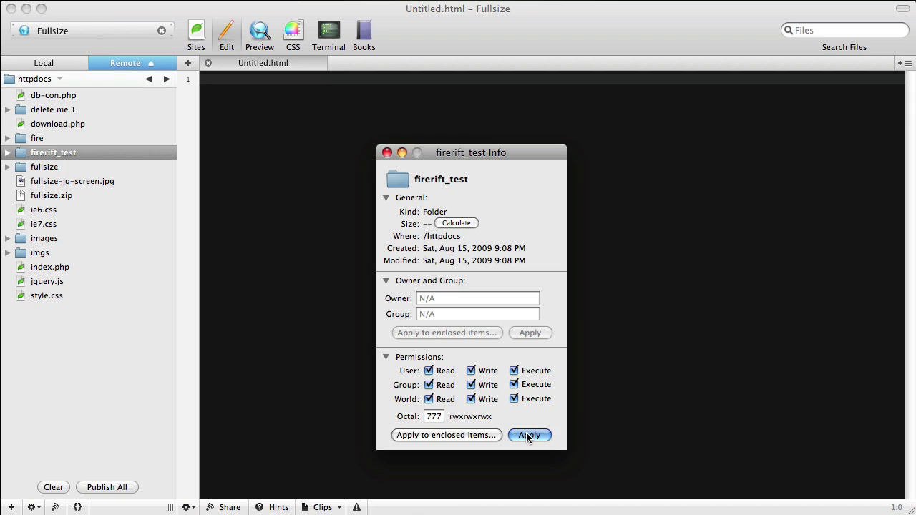
left_click(387, 152)
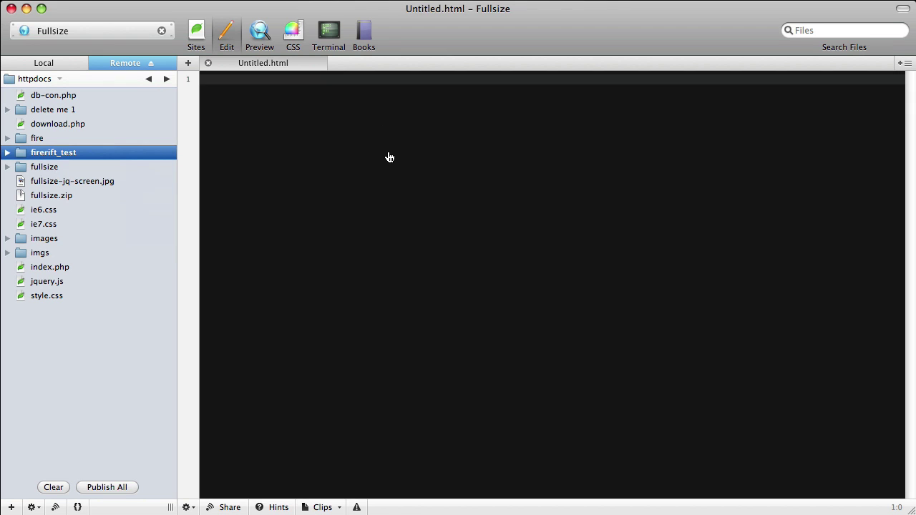
Load addfullsize.com/firerift_test in Safari
key("super+Tab")
left_click(304, 27)
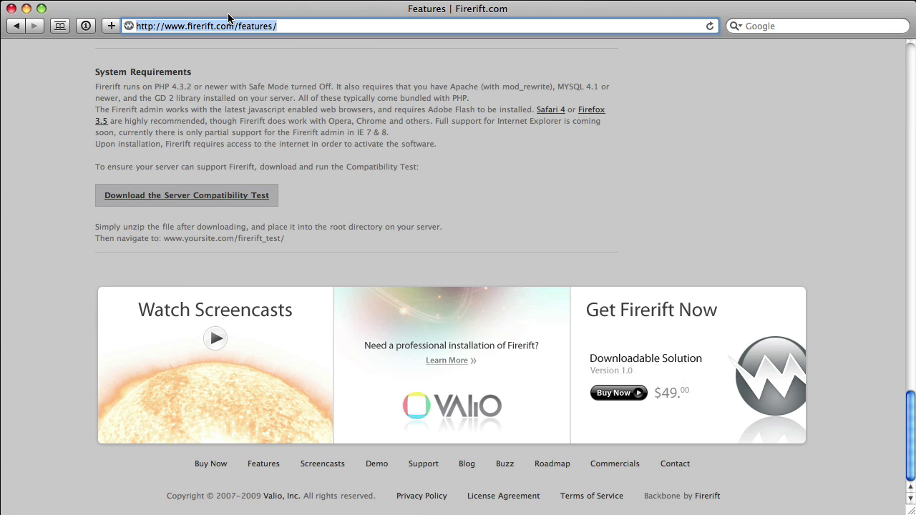
type("a")
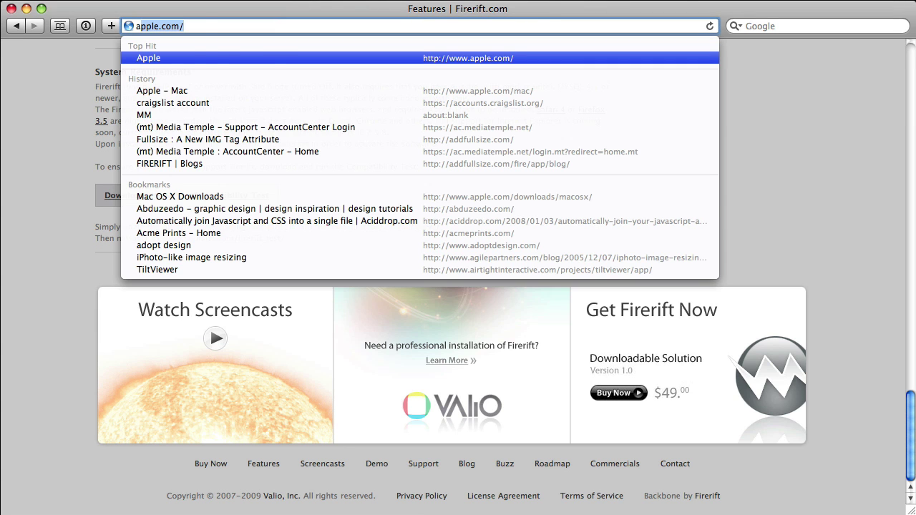
type("ddfullsiz")
key("Right")
type("firerift")
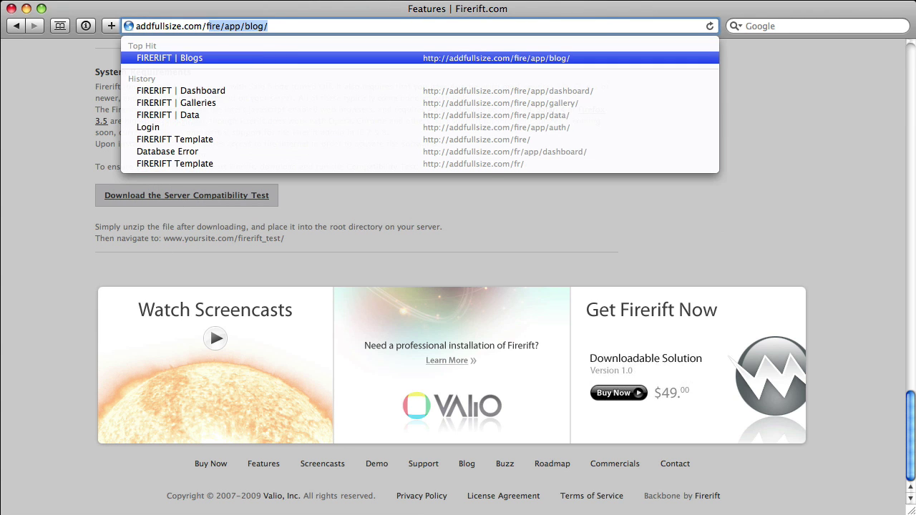
type("_test")
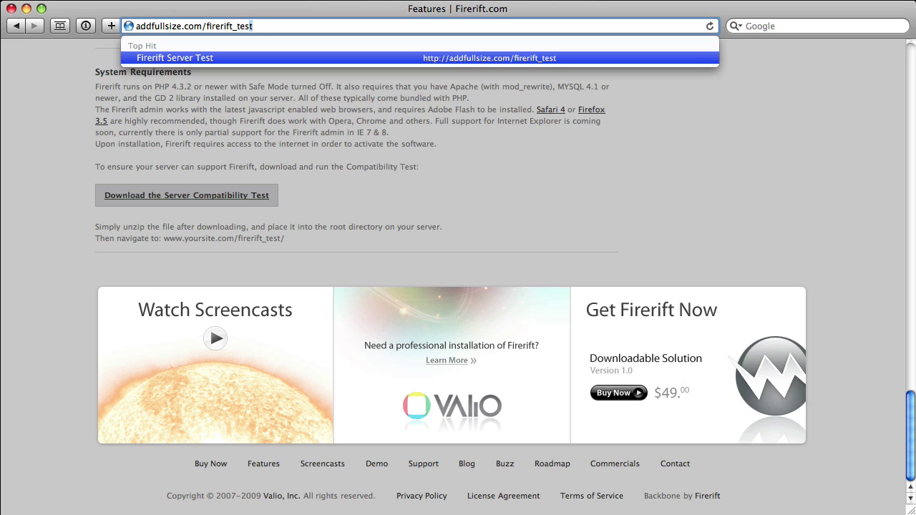
key("Return")
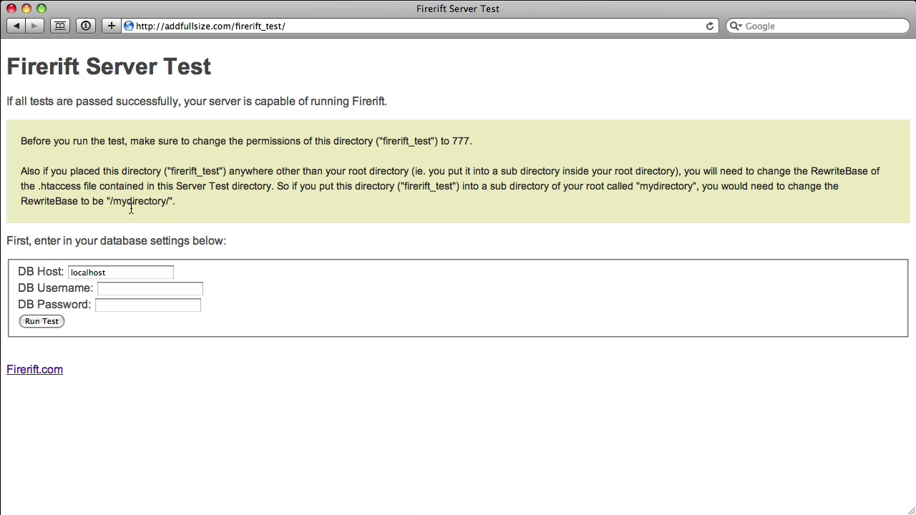
Enter the database username, run the server test and review the PASS results
left_click(140, 289)
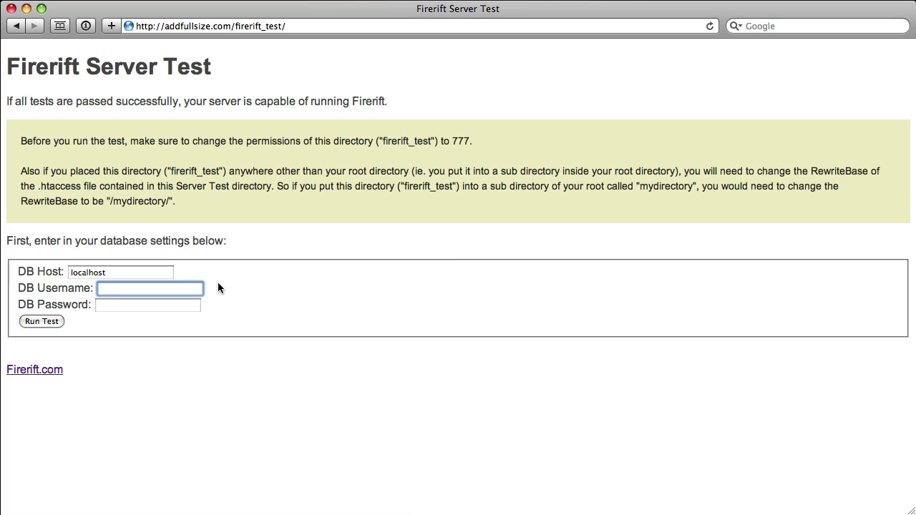
type("frtester")
key("Tab")
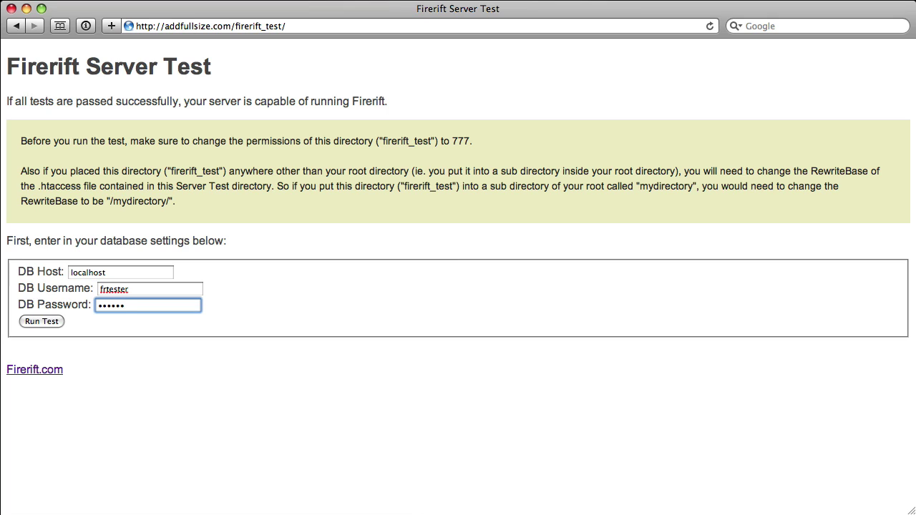
left_click(44, 323)
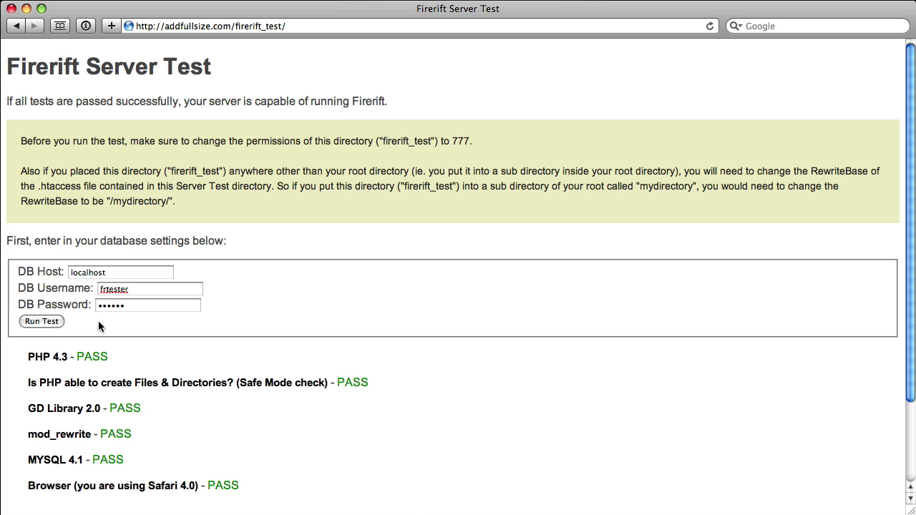
scroll(126, 320, "down", 2)
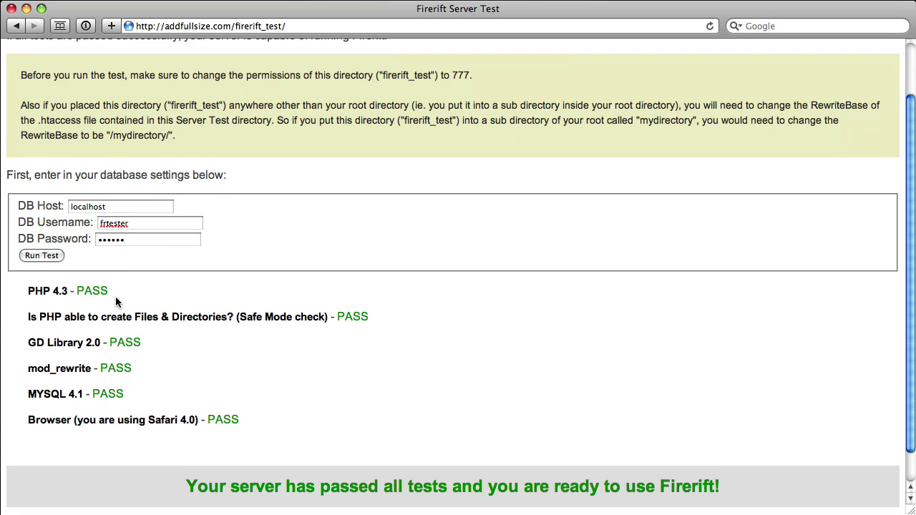
scroll(107, 302, "down", 1)
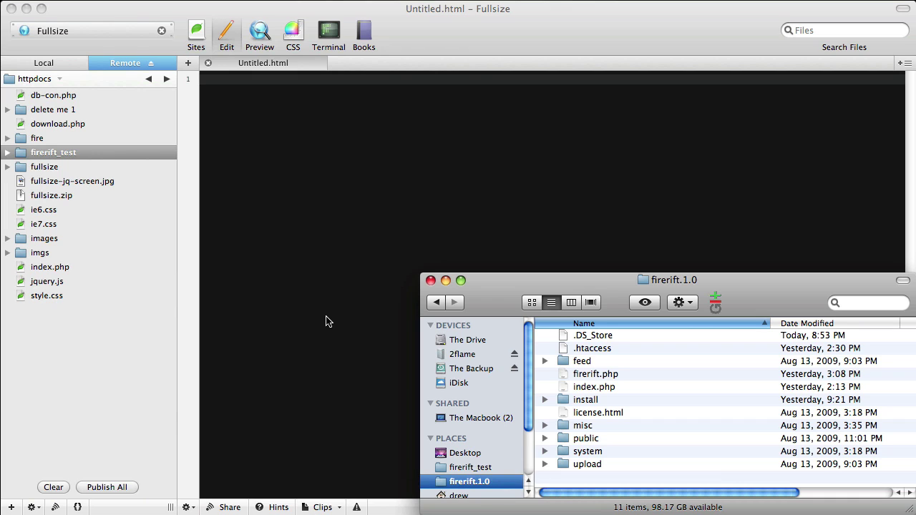
Open the remote fire folder and upload the Firerift 1.0 files, .htaccess through upload, into it
left_click(89, 146)
left_click(69, 141)
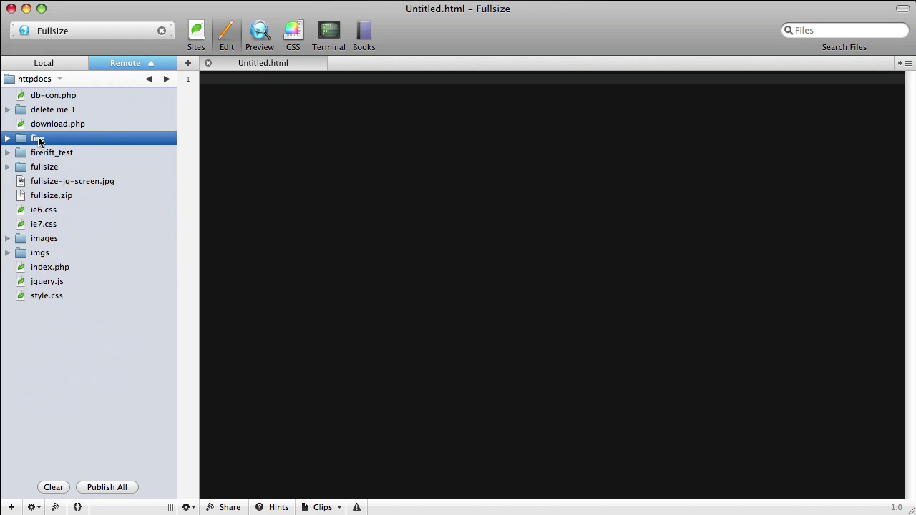
double_click(38, 140)
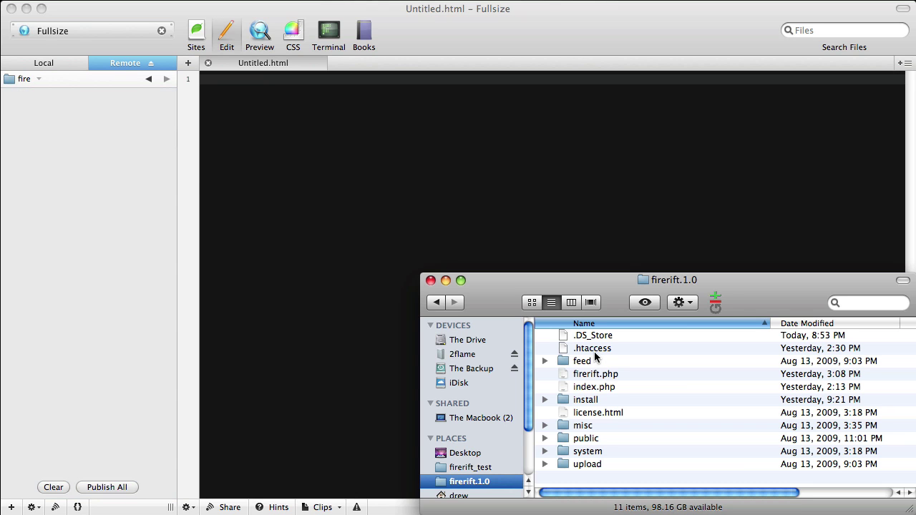
left_click(594, 350)
left_click(593, 461, "shift")
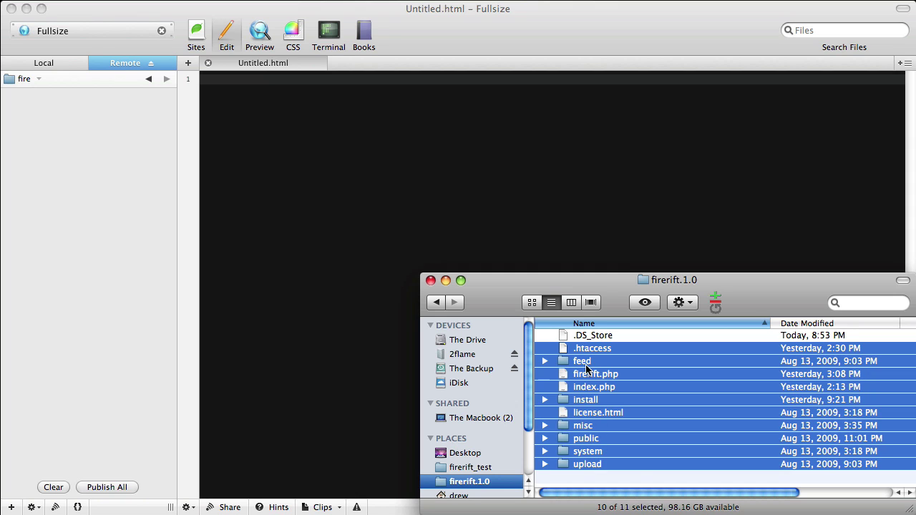
left_click_drag(583, 355, 116, 292)
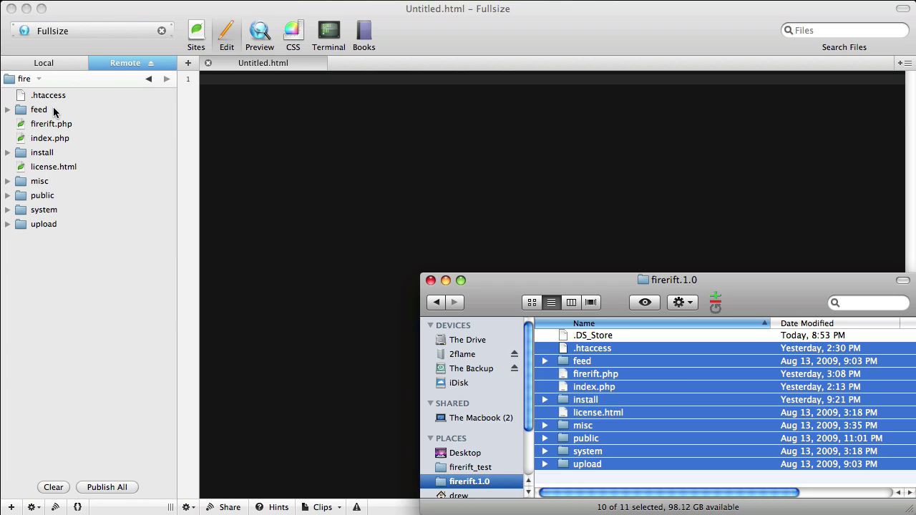
Give the feed, public and upload folders 777 permissions
left_click(54, 111)
left_click(57, 112)
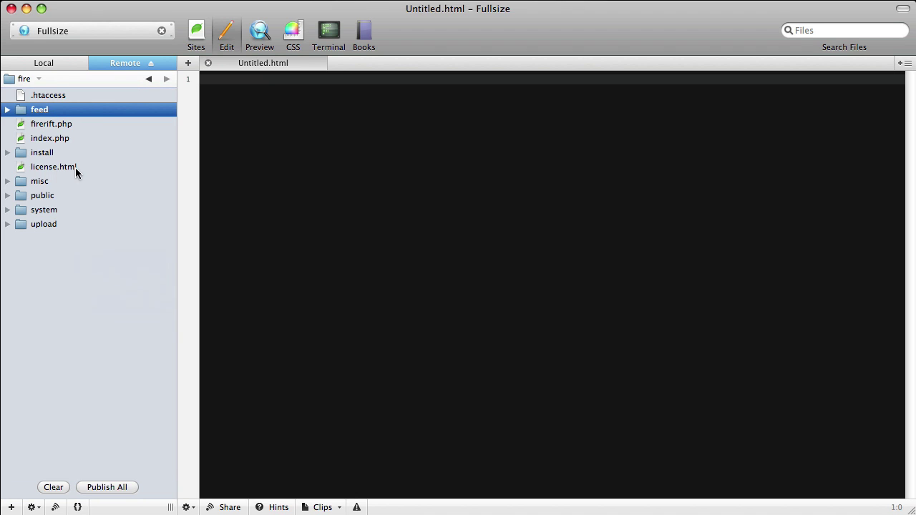
left_click(50, 195, "super")
left_click(49, 227, "super")
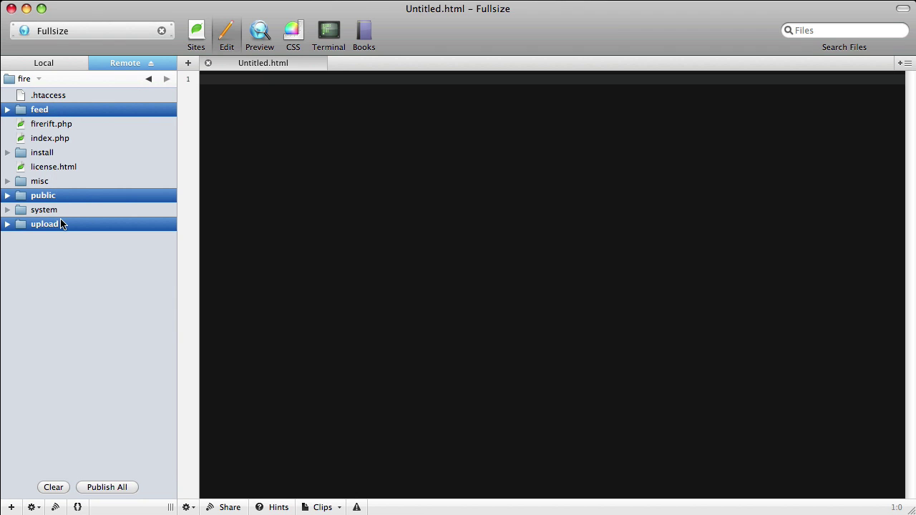
right_click(63, 225)
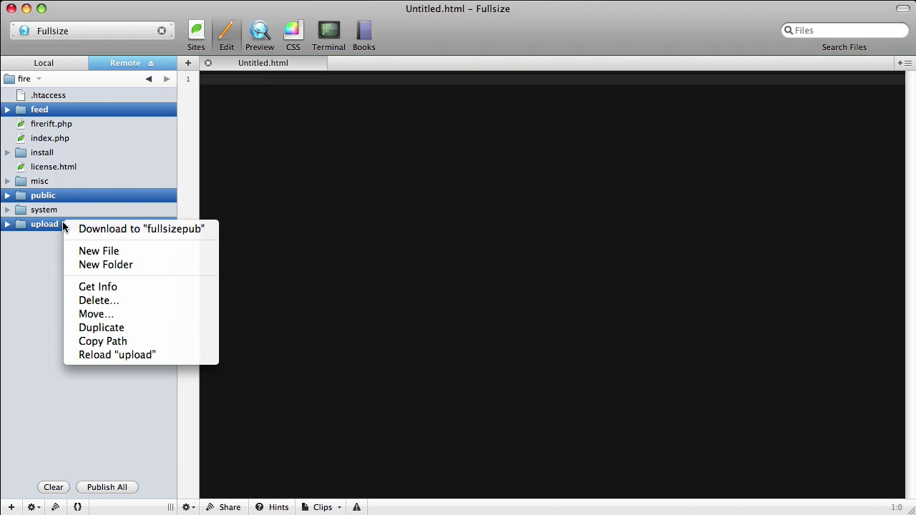
left_click(104, 287)
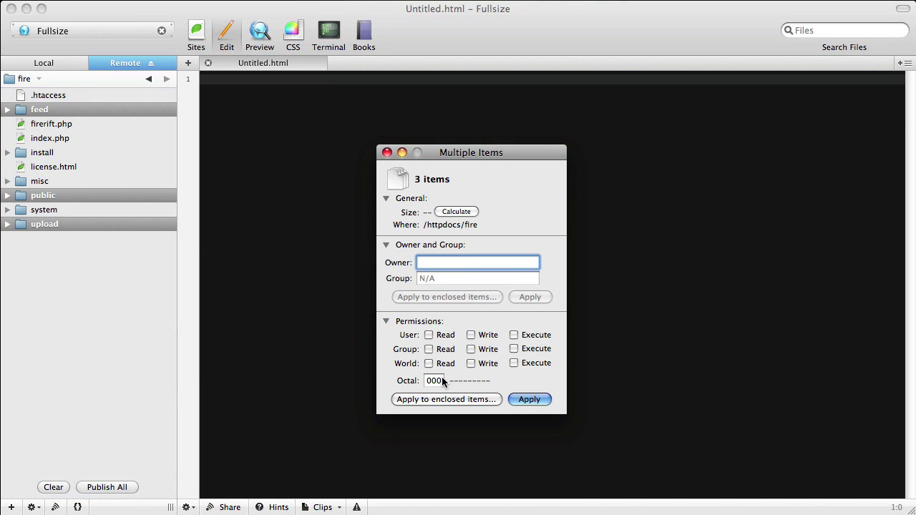
double_click(427, 381)
type("777")
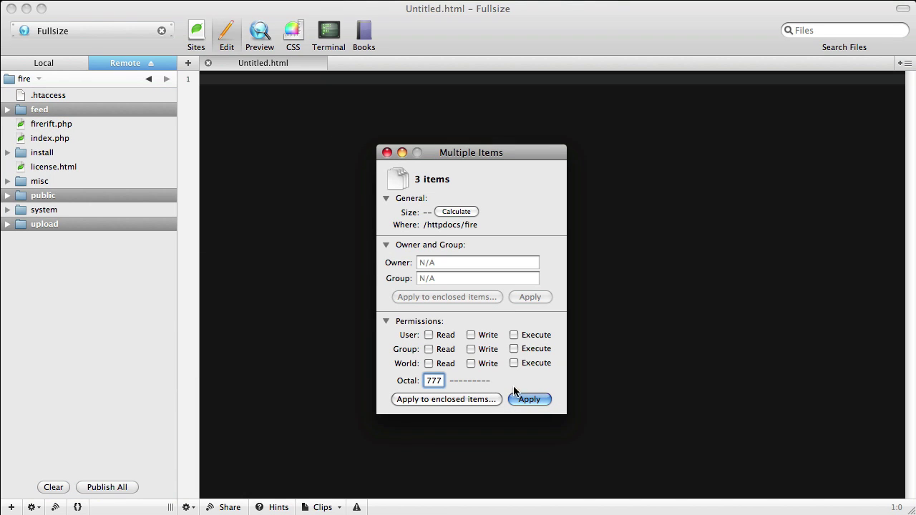
left_click(528, 398)
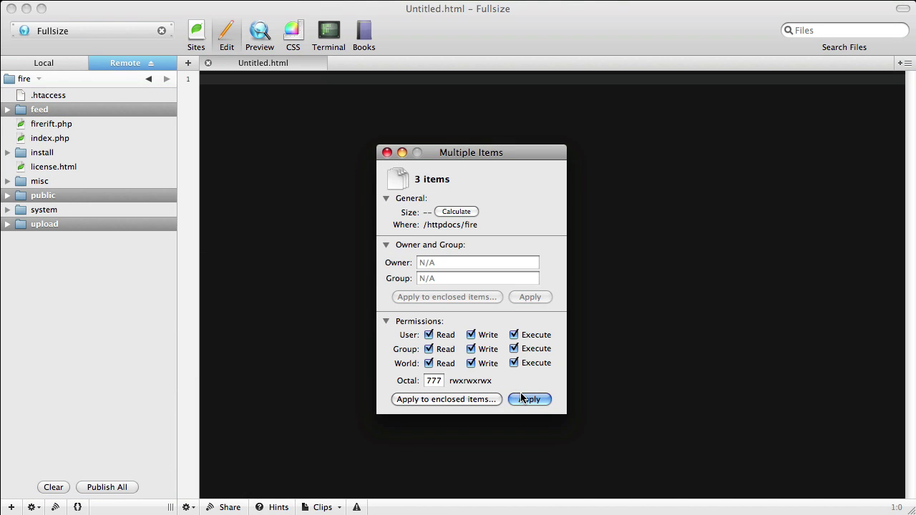
left_click(387, 153)
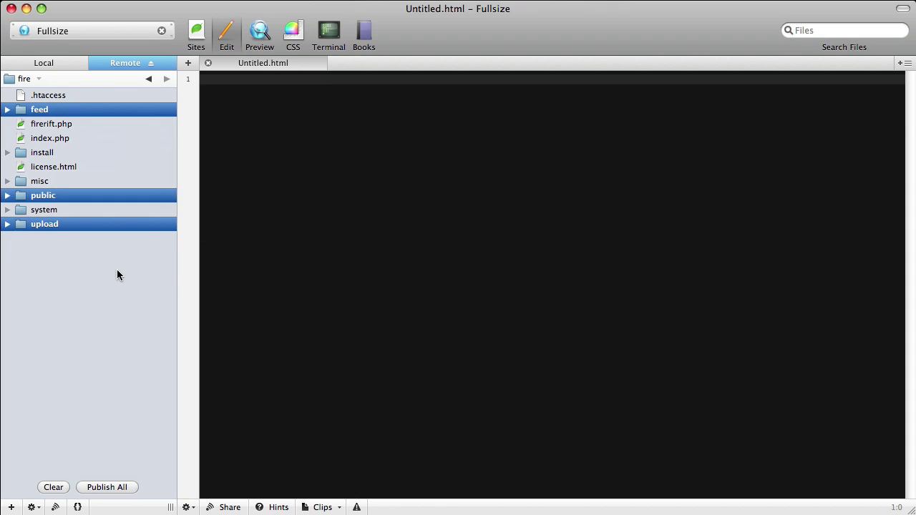
left_click(118, 272)
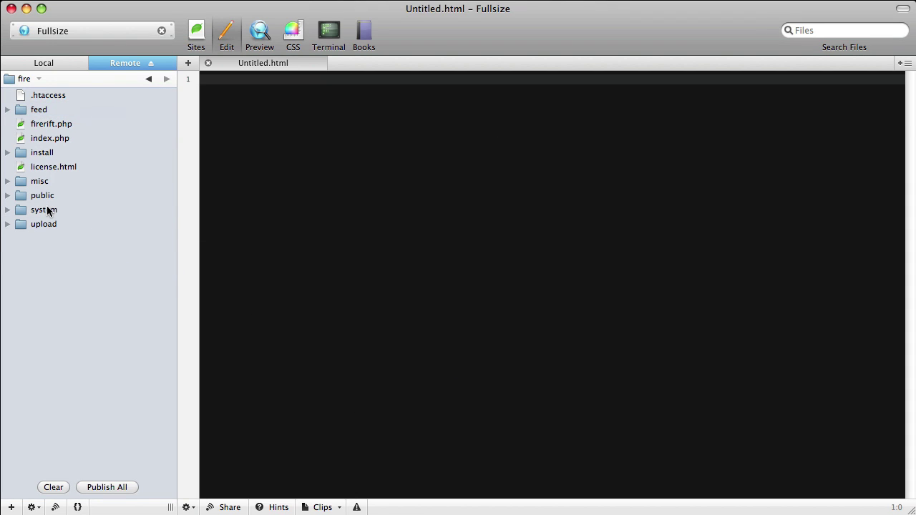
In system/application/config, set config.php, database.php and fr_config.php to 777
double_click(47, 210)
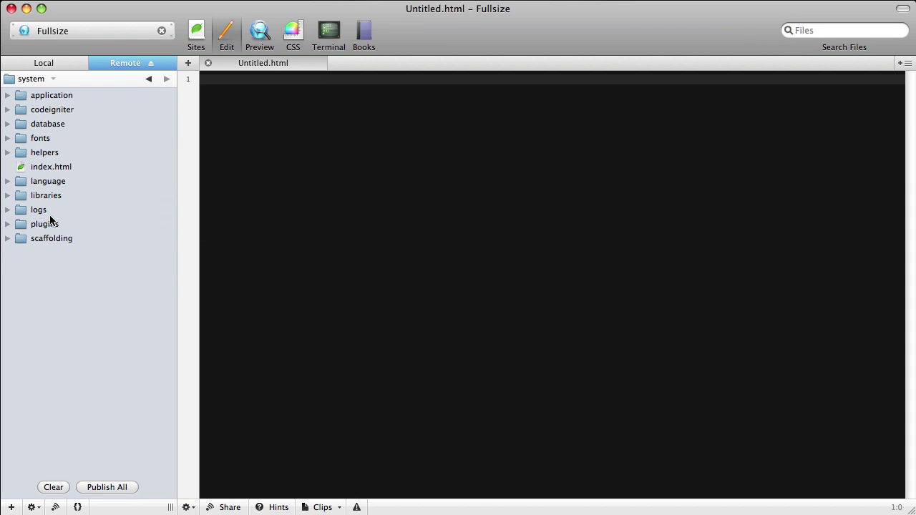
double_click(53, 96)
double_click(44, 99)
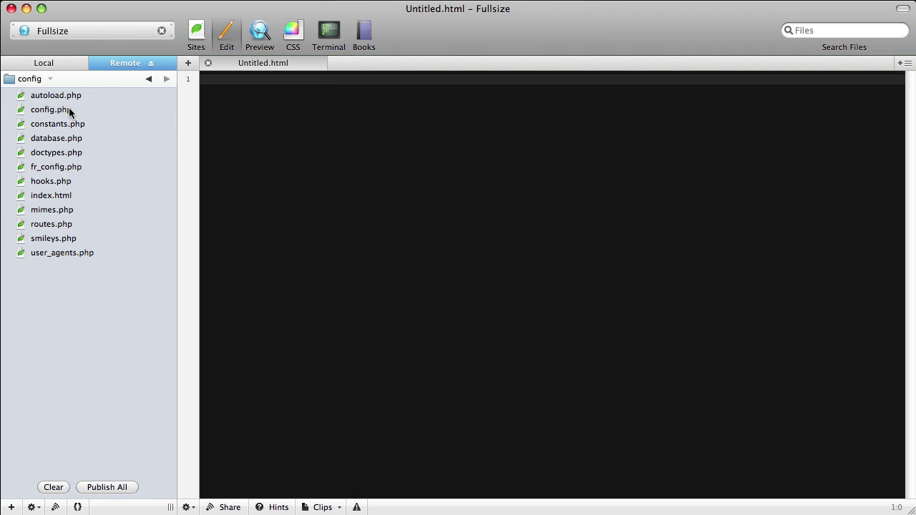
double_click(70, 111)
left_click(82, 136)
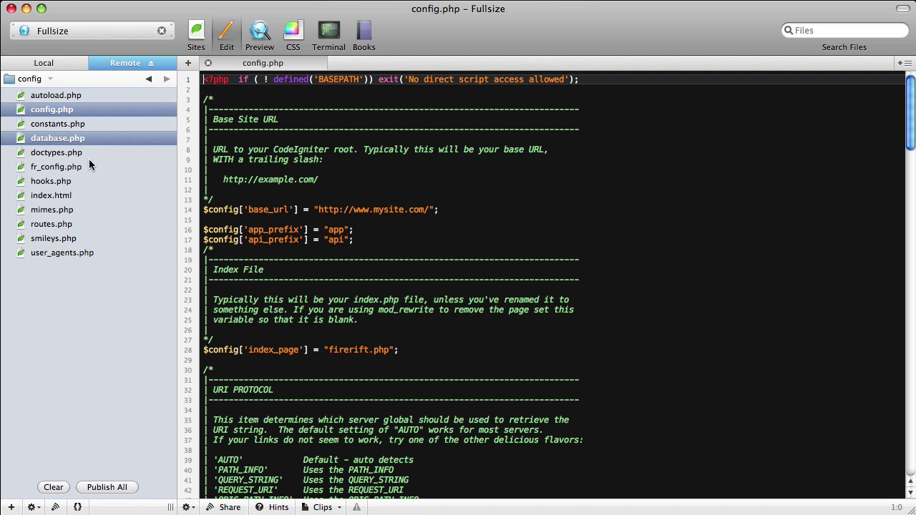
left_click(90, 165, "super")
right_click(85, 167)
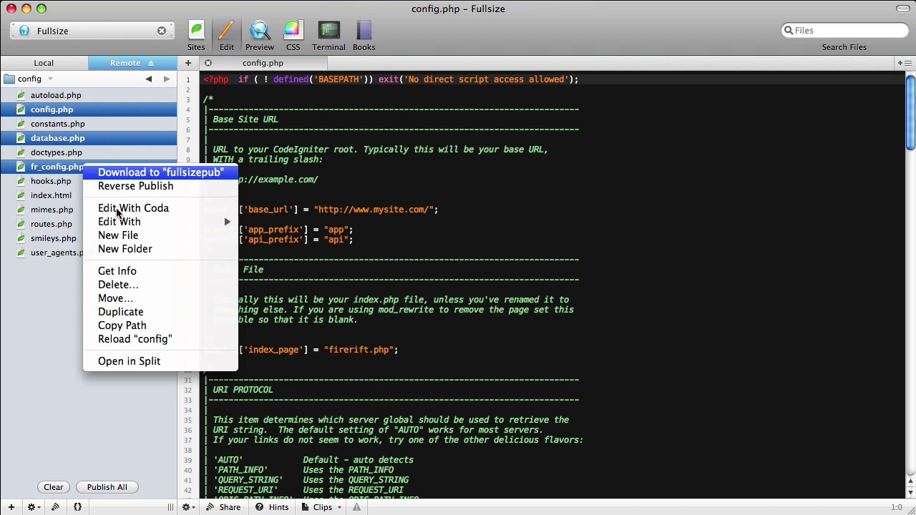
left_click(133, 272)
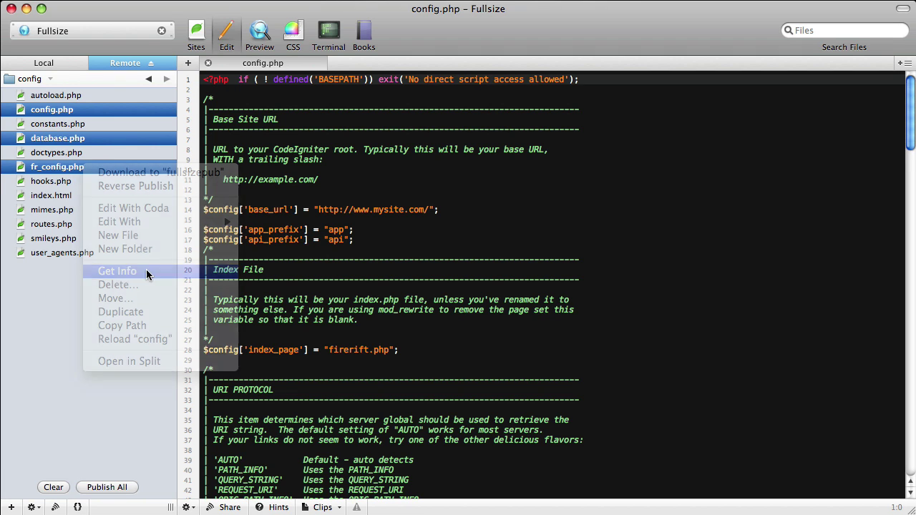
left_click_drag(439, 395, 425, 393)
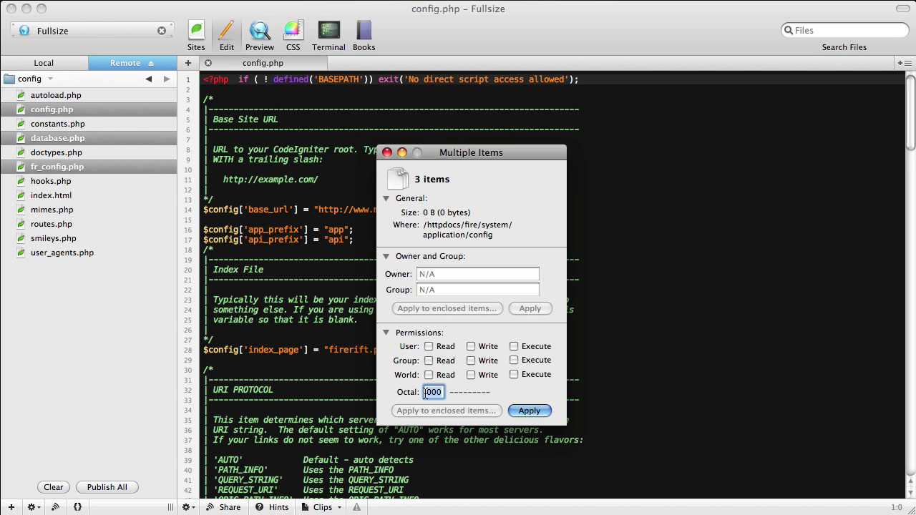
type("777")
left_click(529, 411)
left_click(387, 152)
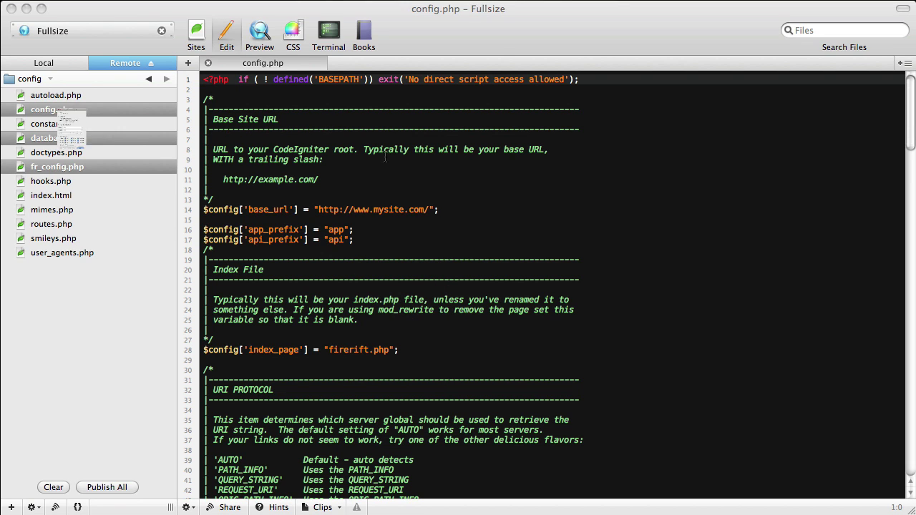
Browse the remote panel to application/extensions/geotag/public/js
left_click(30, 79)
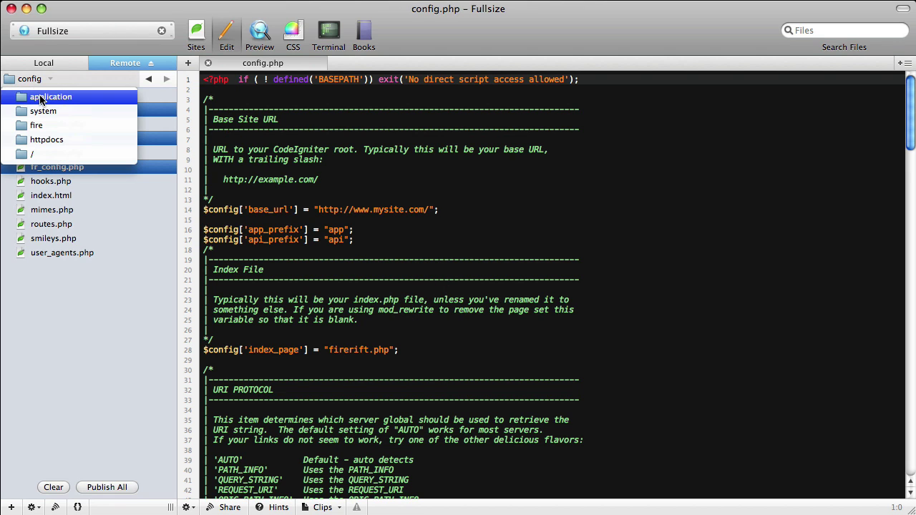
left_click(40, 95)
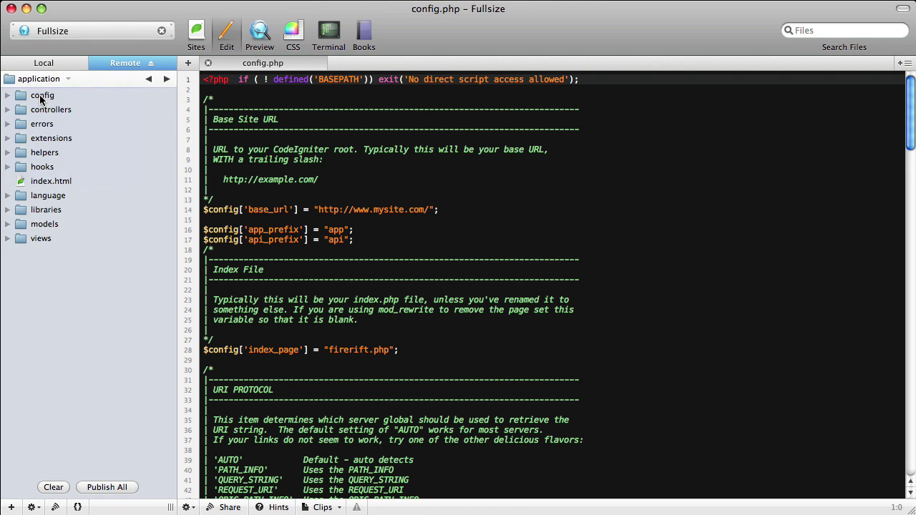
left_click(66, 140)
double_click(65, 138)
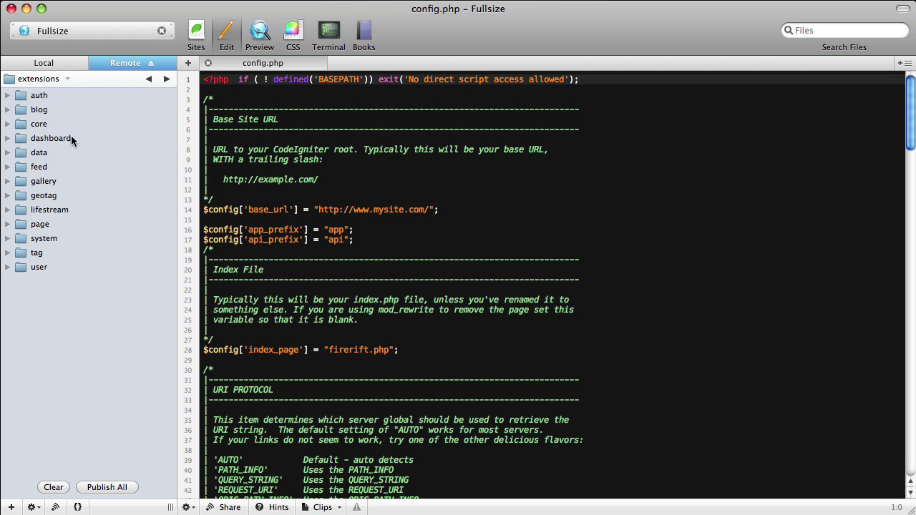
double_click(51, 194)
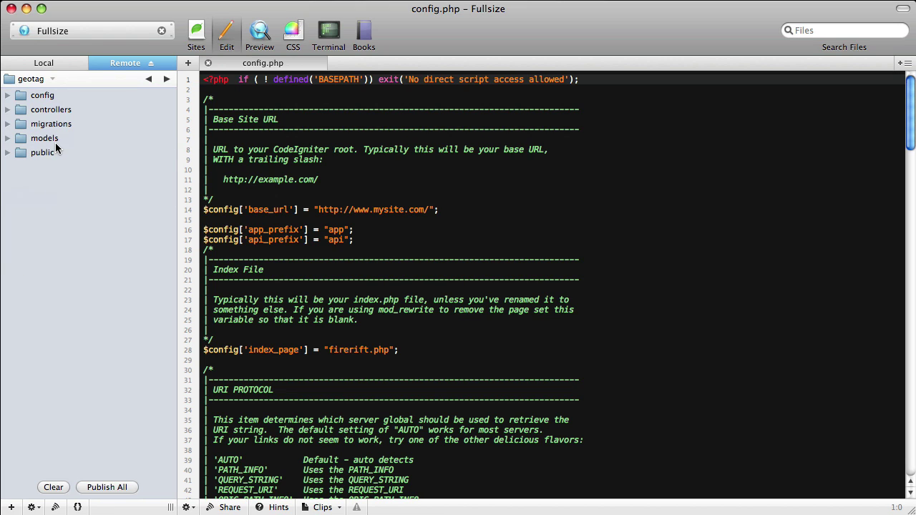
double_click(51, 152)
double_click(39, 139)
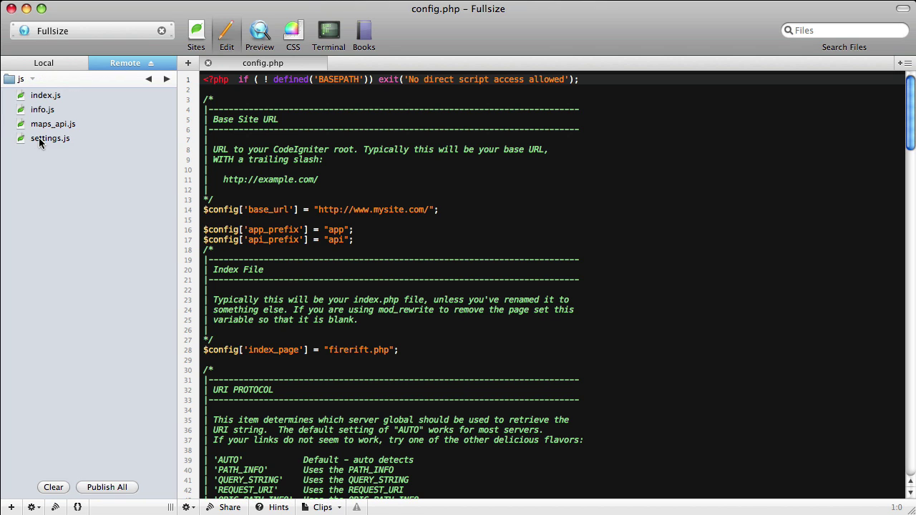
Set maps_api.js permissions to 777
right_click(53, 126)
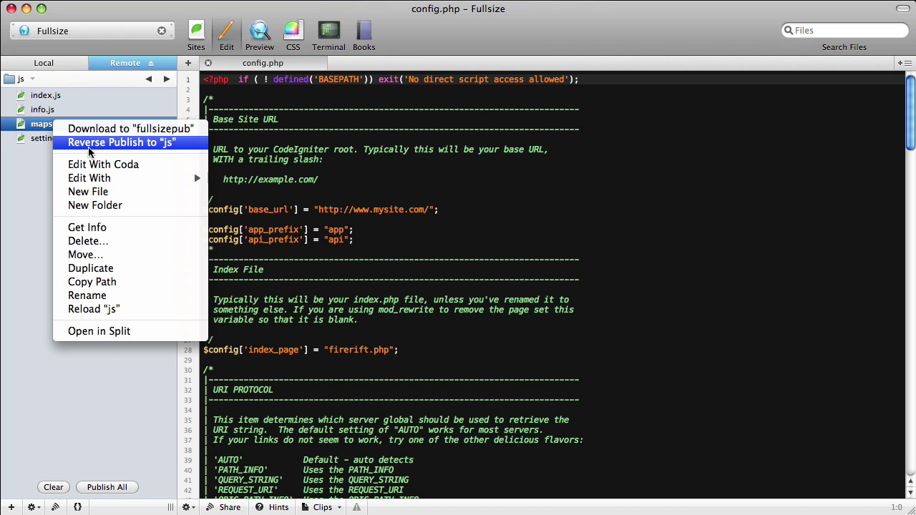
left_click(101, 227)
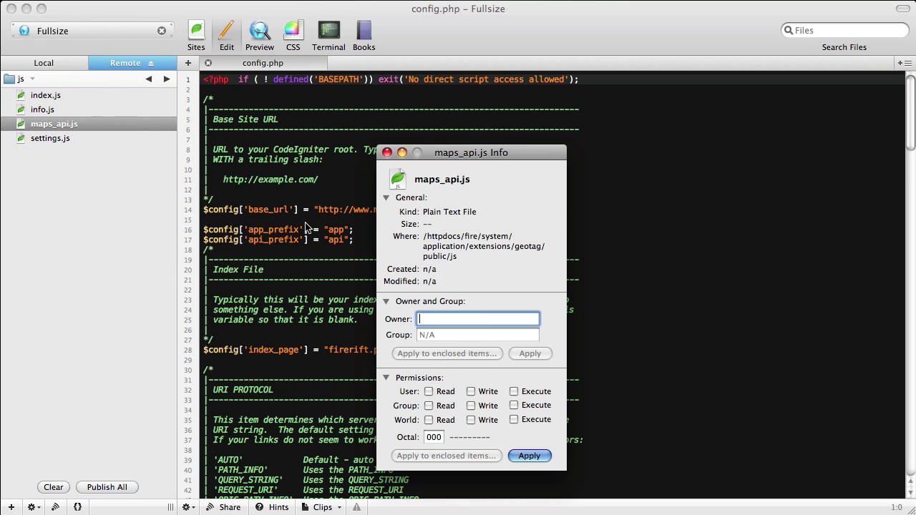
double_click(433, 437)
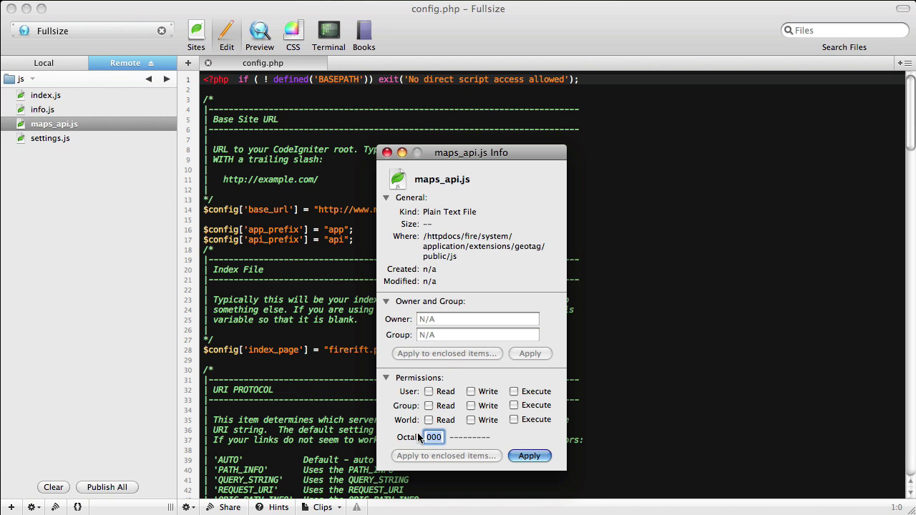
type("777")
key("Return")
left_click(387, 153)
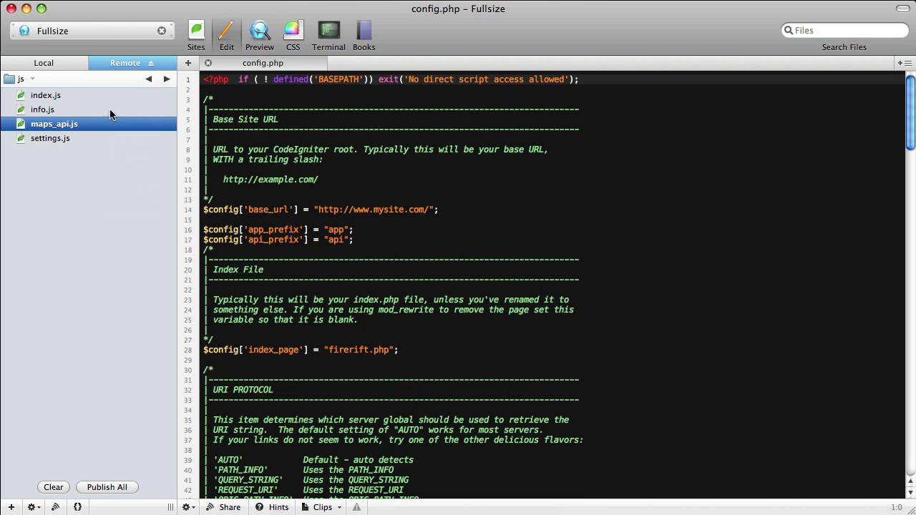
Return the remote listing to the fire folder via the path popup
left_click(29, 80)
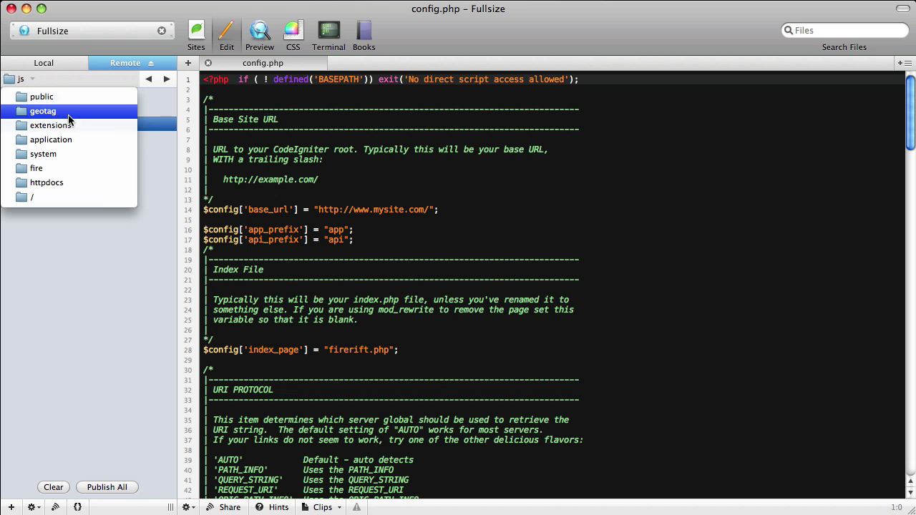
left_click(69, 170)
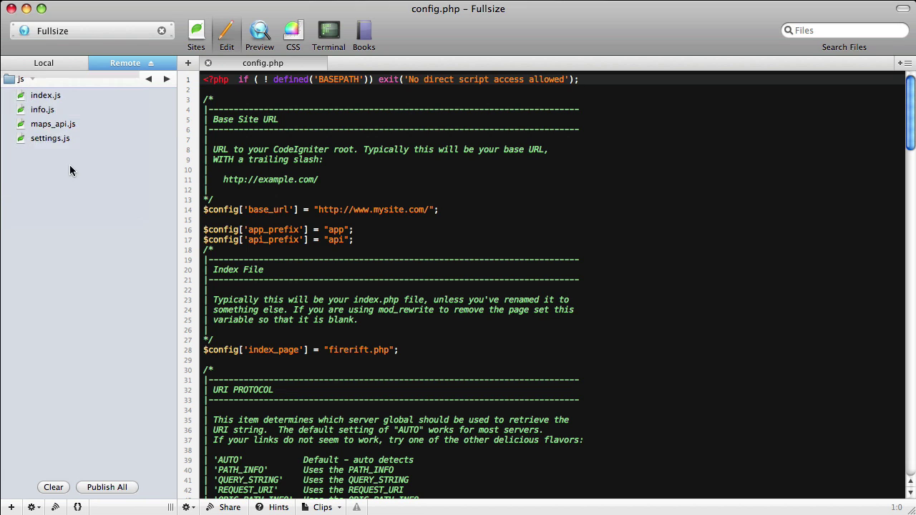
left_click(37, 80)
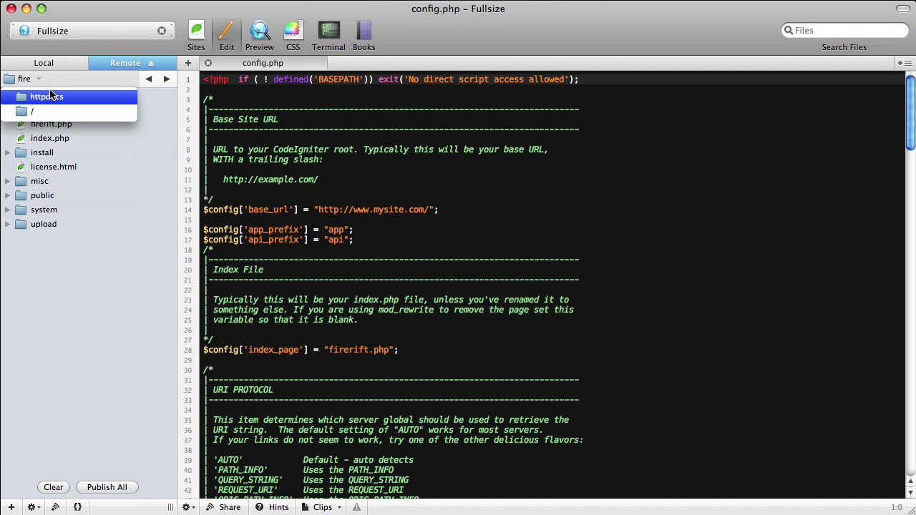
left_click(59, 99)
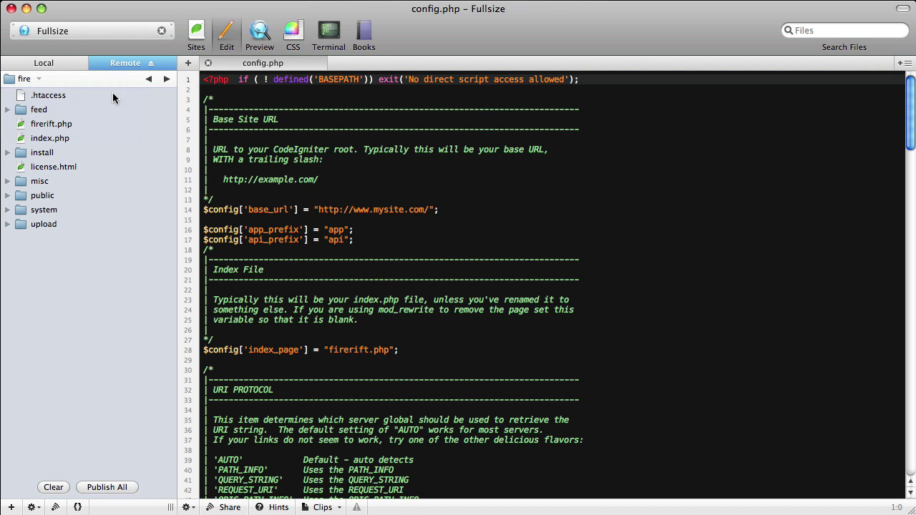
Edit line 9 of .htaccess so RewriteBase reads /fire/
double_click(113, 94)
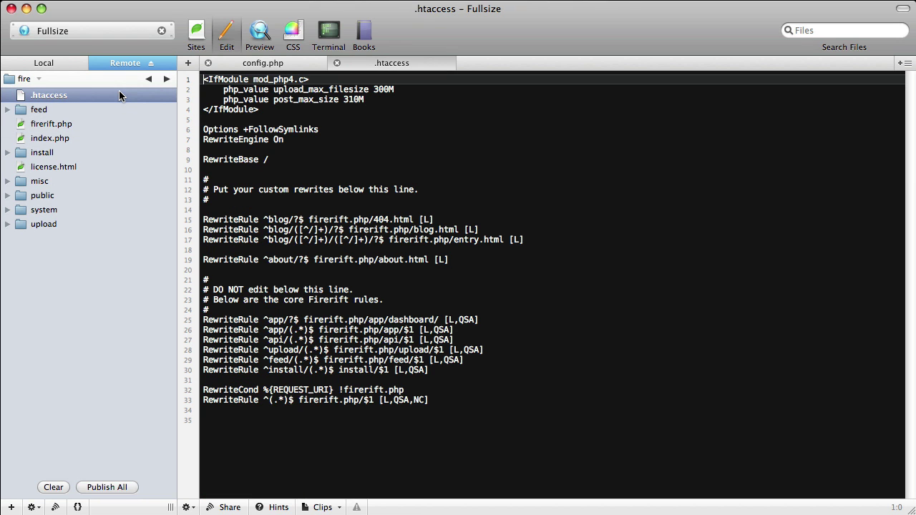
left_click(278, 160)
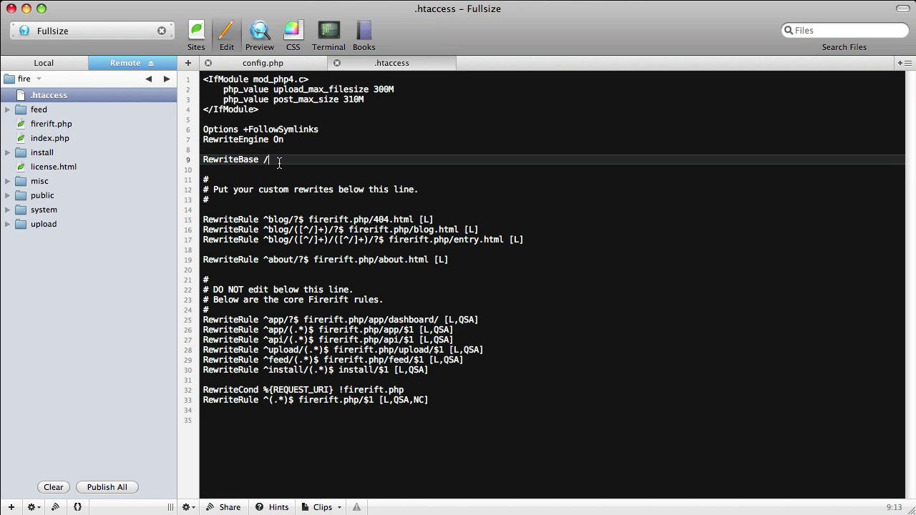
type("fire/")
left_click(27, 80)
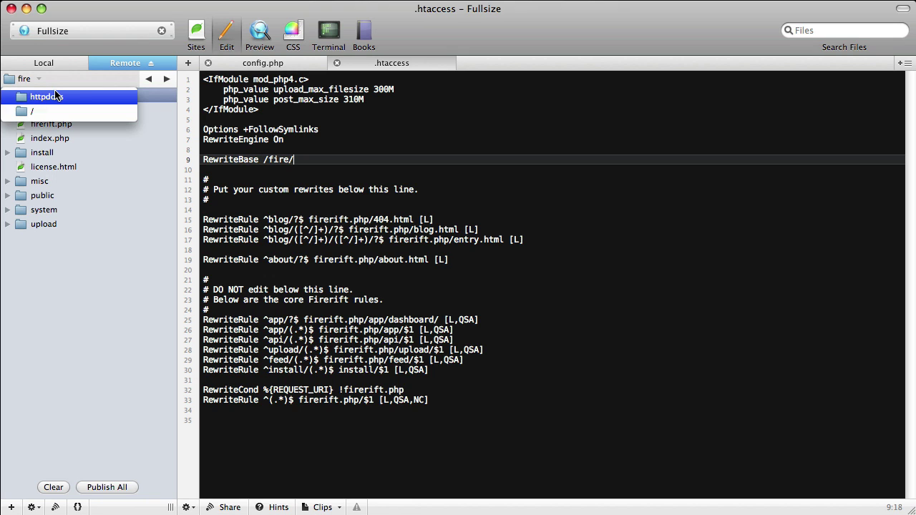
left_click(56, 96)
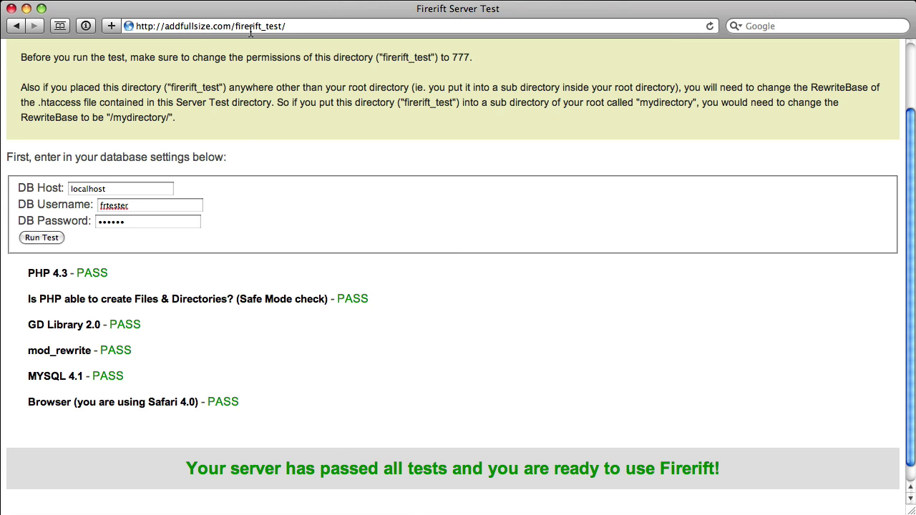
Replace firerift_test/ in the address with fire/install and load the installer
left_click_drag(236, 26, 330, 24)
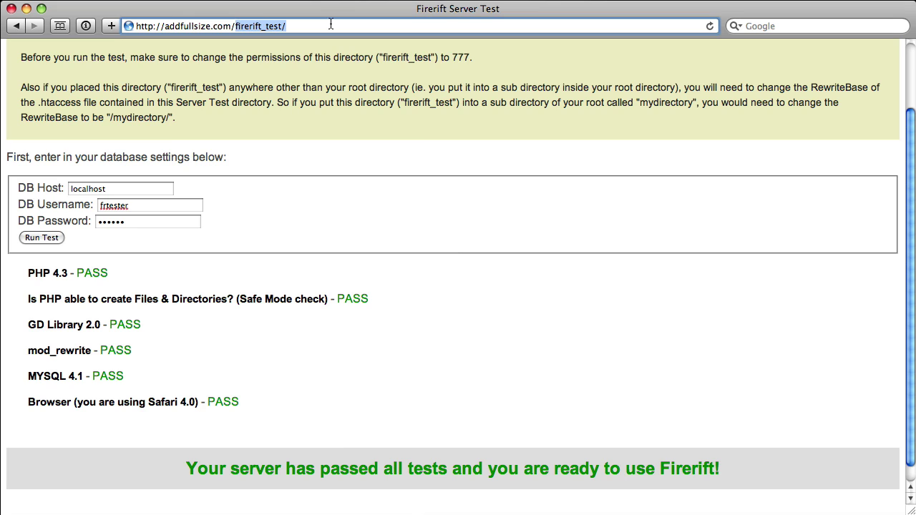
type("fire")
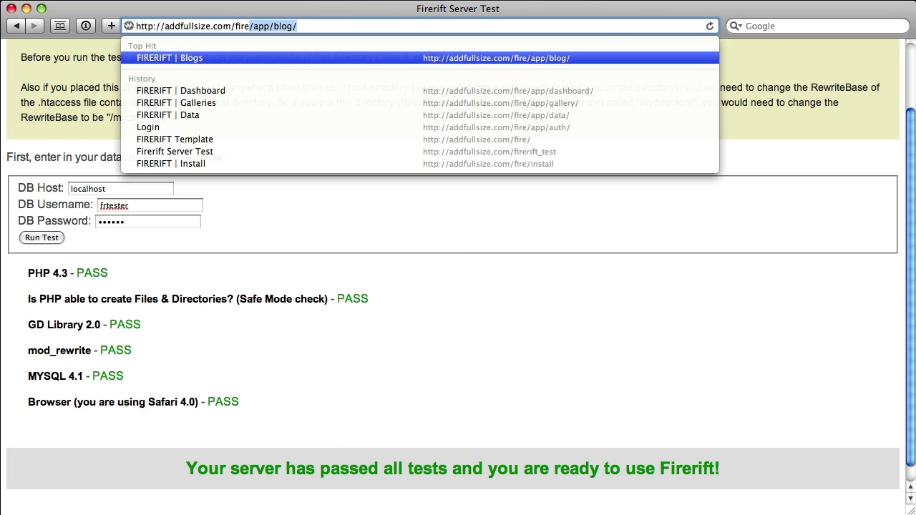
type("/inst")
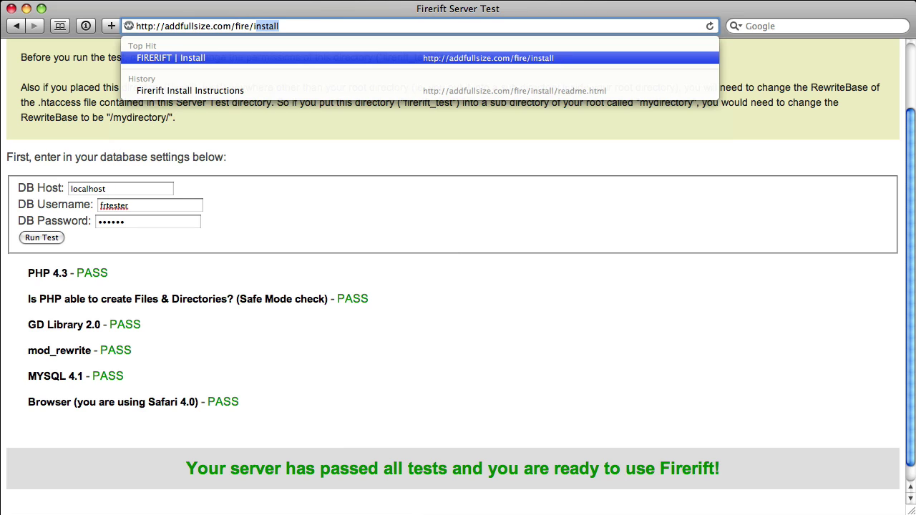
type("all")
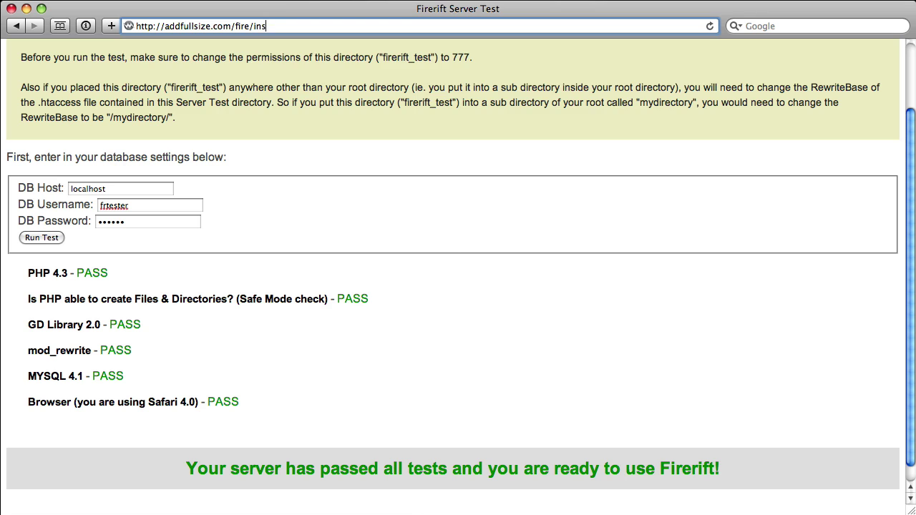
key("Return")
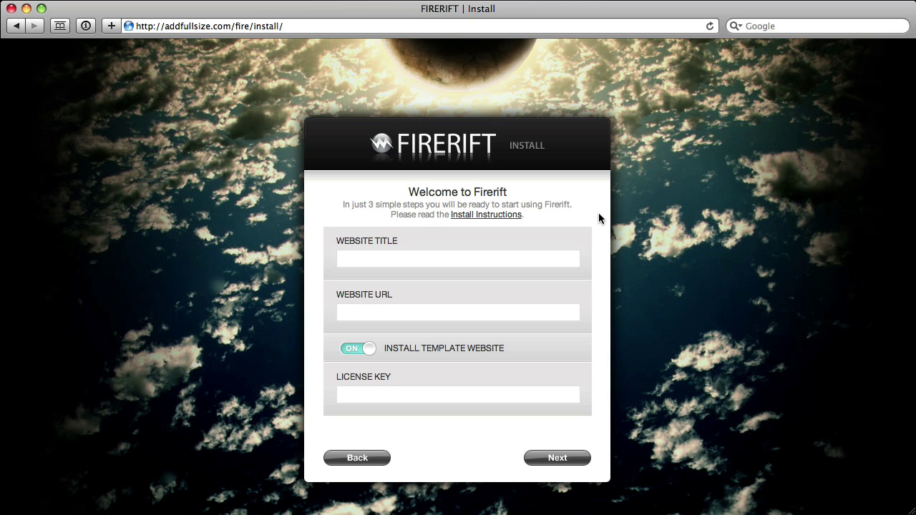
left_click(499, 260)
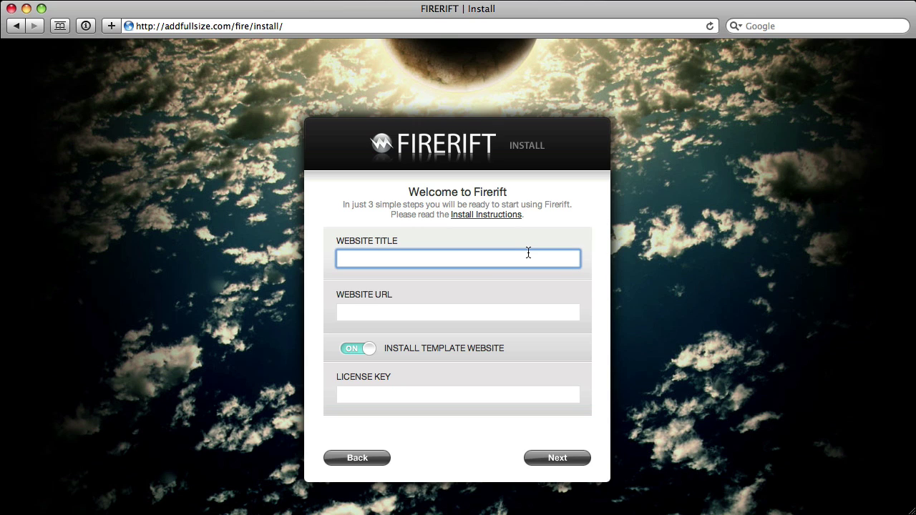
type("Fullsize")
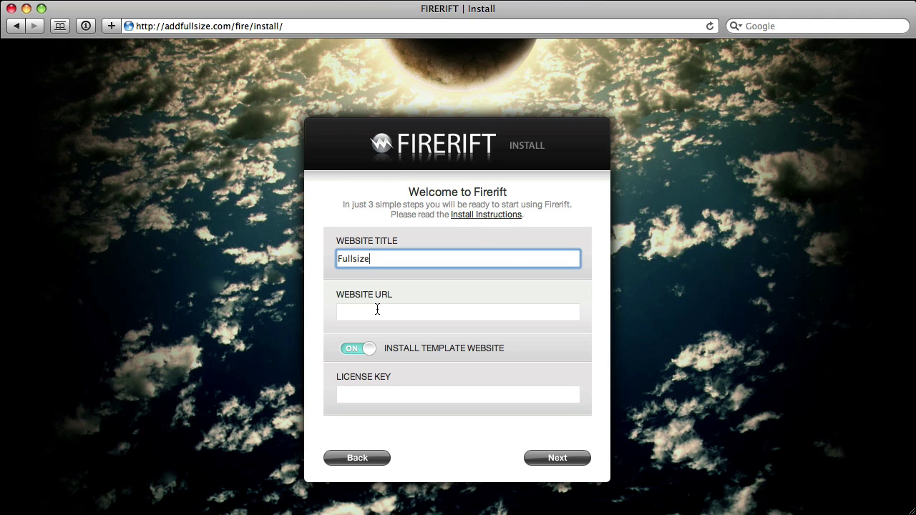
left_click_drag(252, 26, 121, 16)
key("super+c")
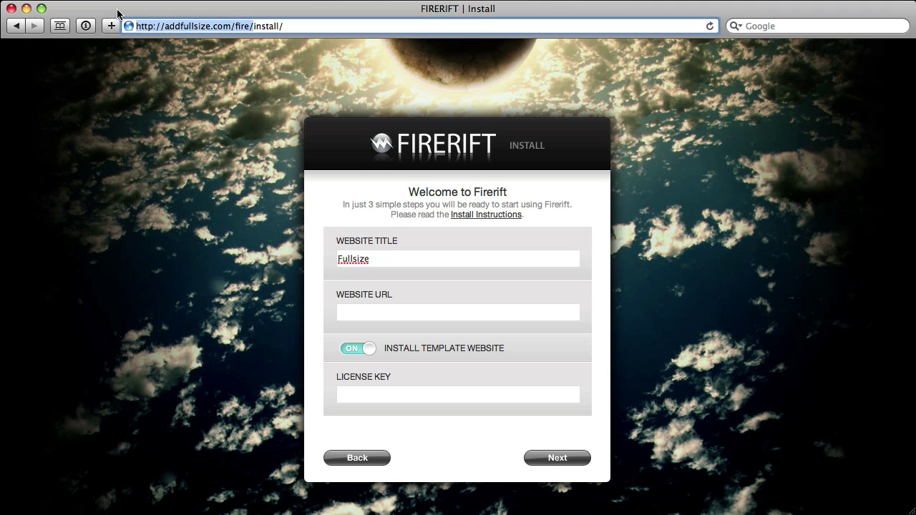
left_click(376, 311)
key("super+v")
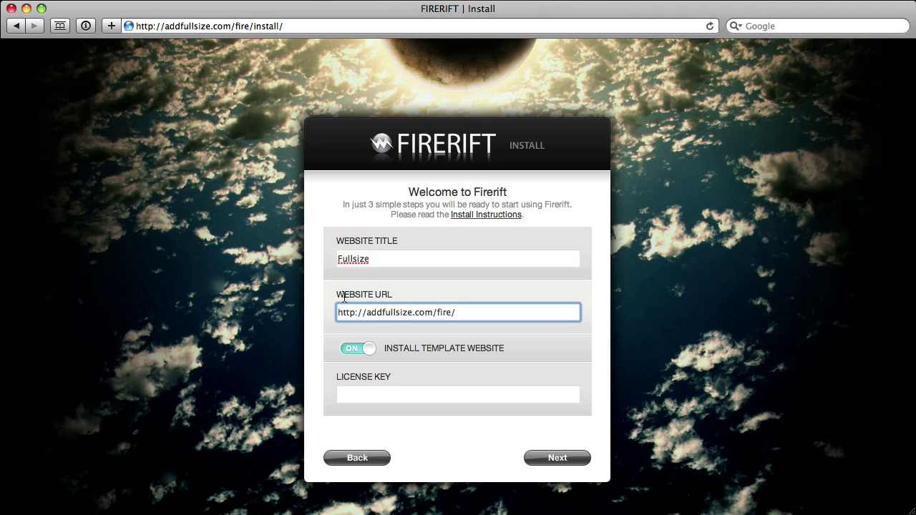
left_click_drag(437, 314, 460, 314)
key("BackSpace")
double_click(391, 312)
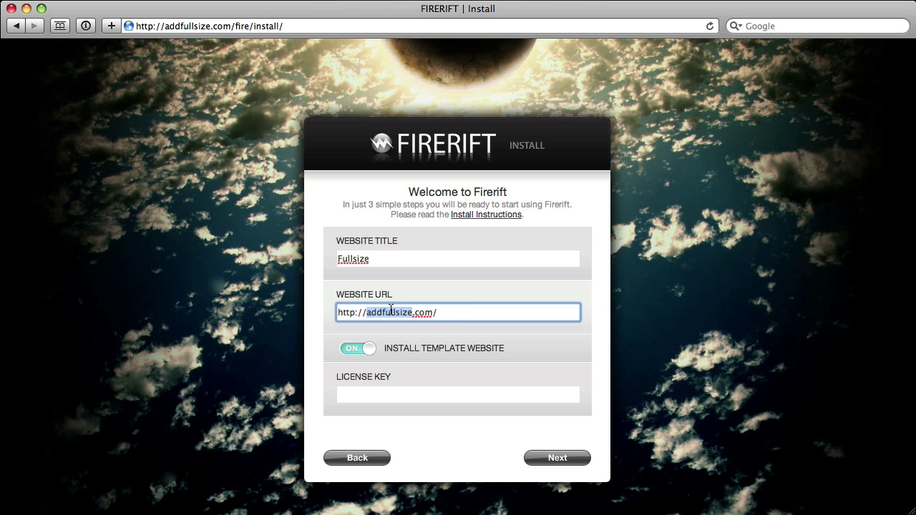
left_click(447, 312)
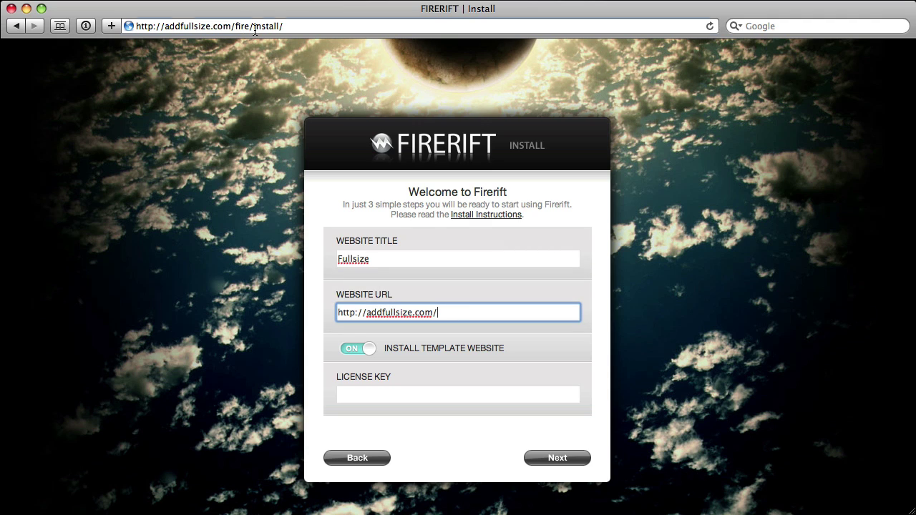
left_click_drag(254, 26, 134, 27)
key("super+c")
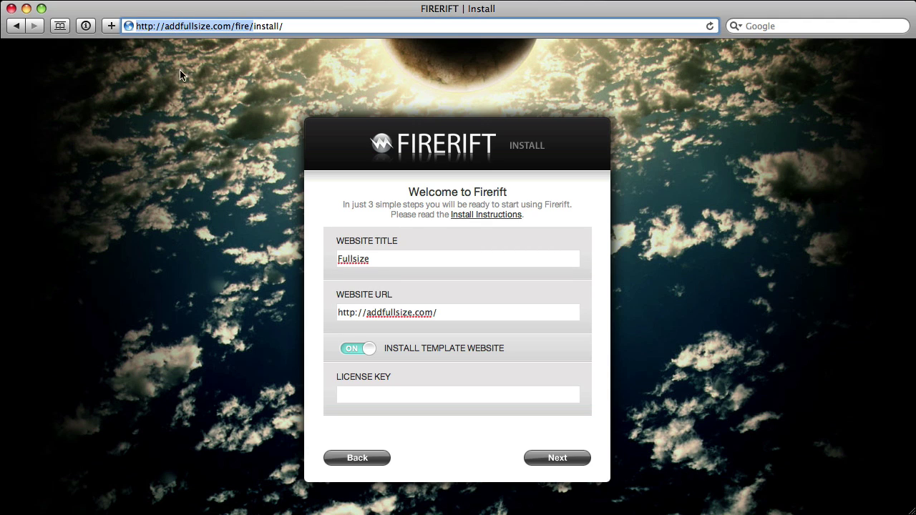
left_click_drag(446, 312, 333, 308)
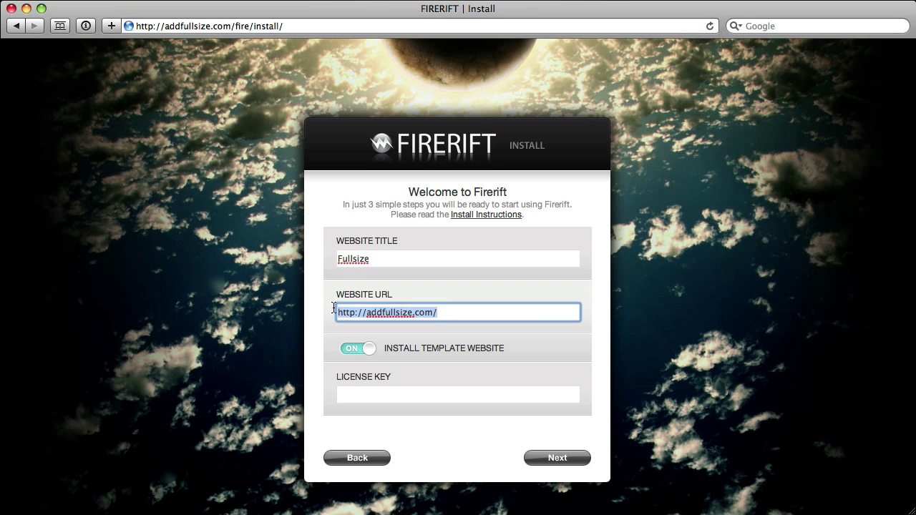
key("super+v")
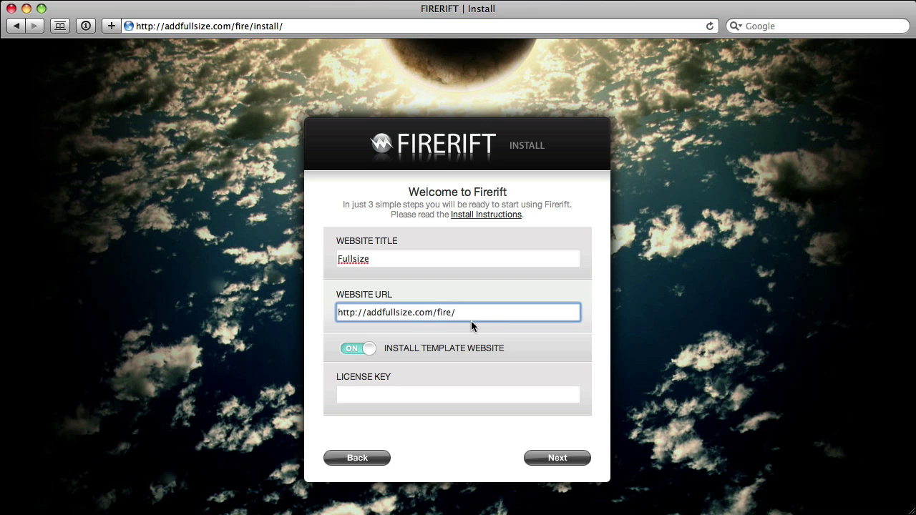
Keep Install Template Website on, enter the licence key, and continue
left_click(358, 347)
left_click(365, 351)
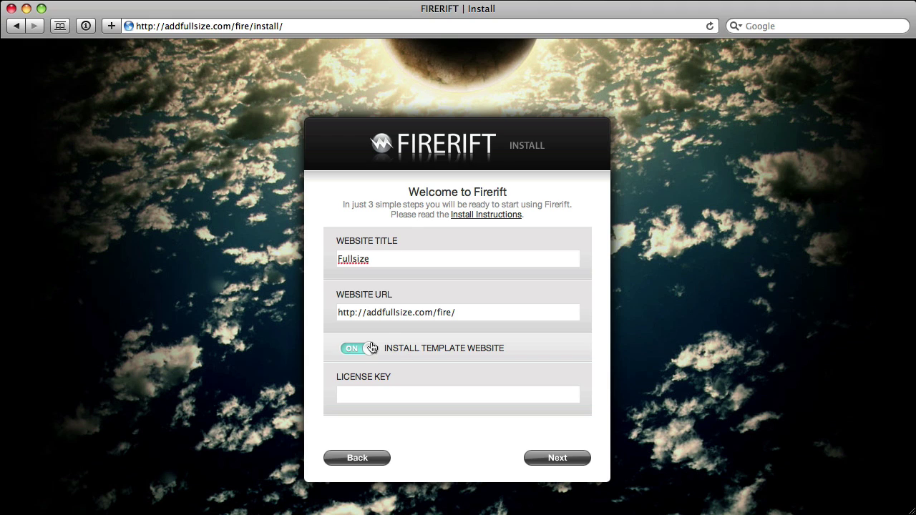
left_click(375, 392)
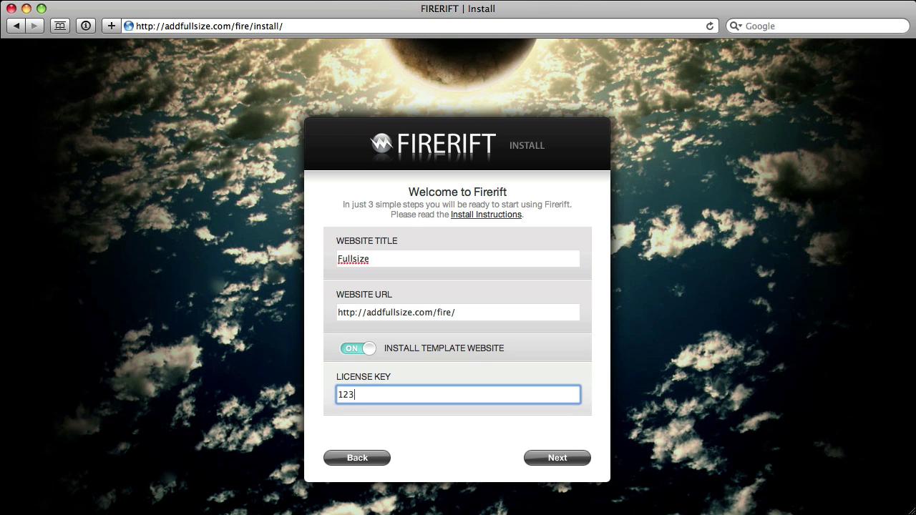
left_click(525, 456)
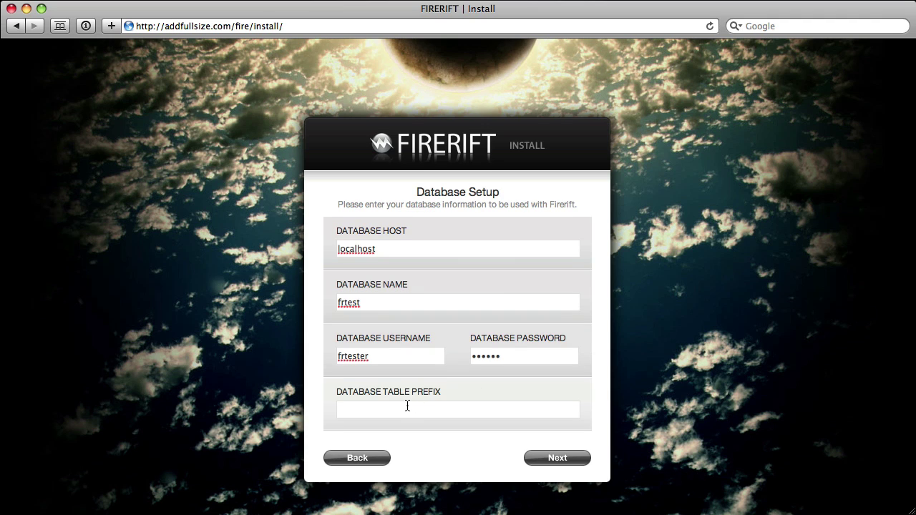
Complete Database Setup with an empty table prefix and continue
left_click(407, 406)
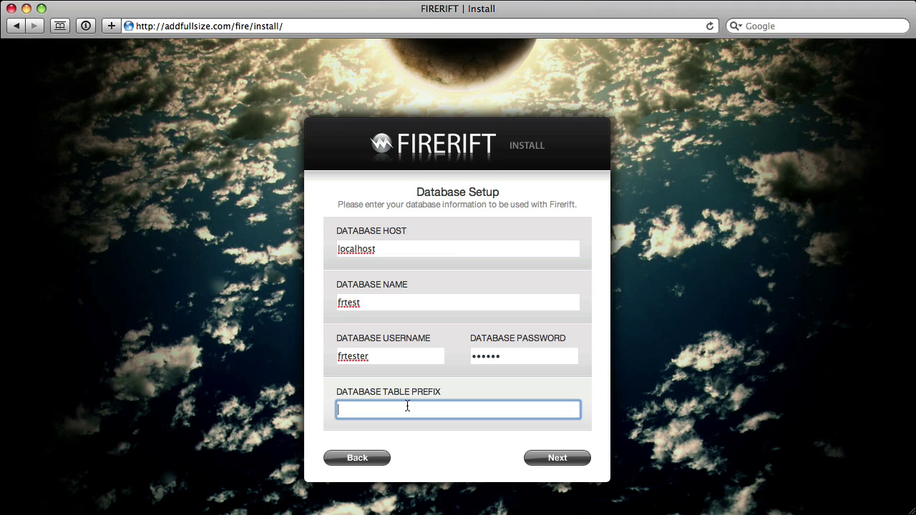
type("fr_")
left_click_drag(357, 410, 306, 395)
left_click(306, 395)
left_click_drag(382, 411, 321, 407)
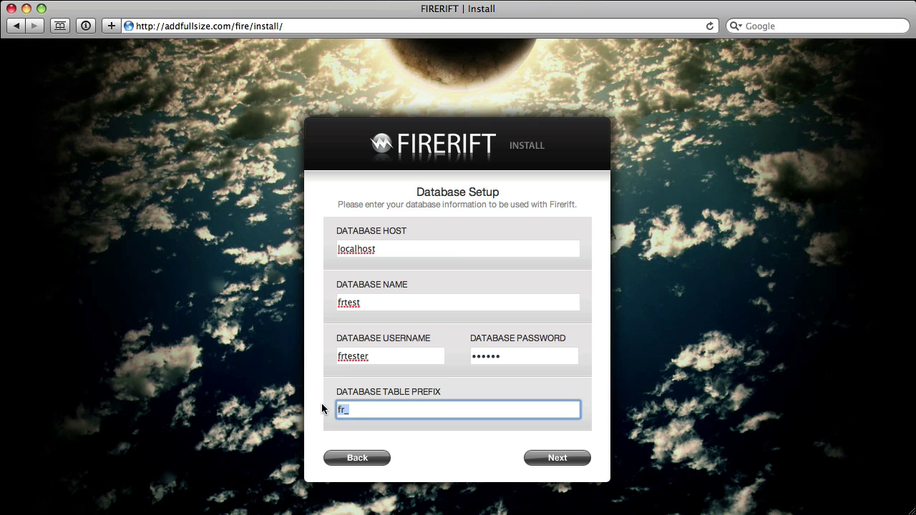
key("BackSpace")
left_click(546, 458)
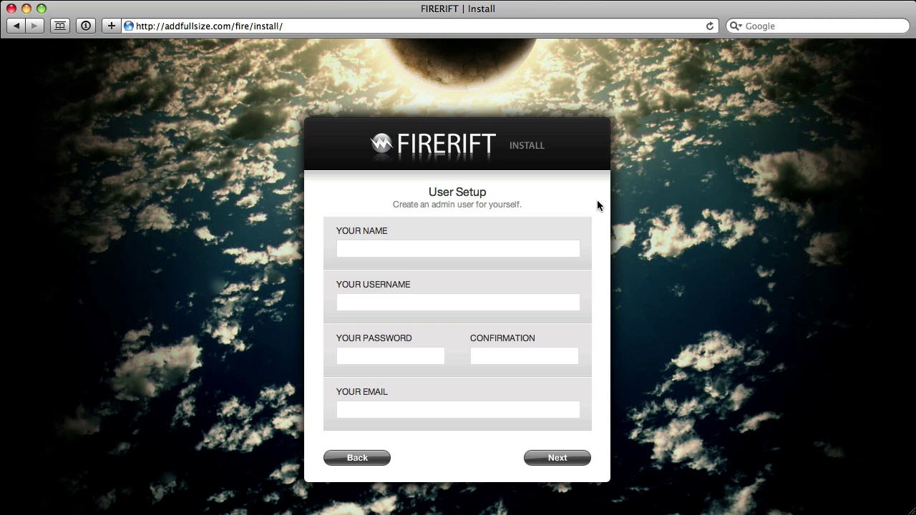
Fill in the admin user details and run INSTALL NOW
left_click(485, 250)
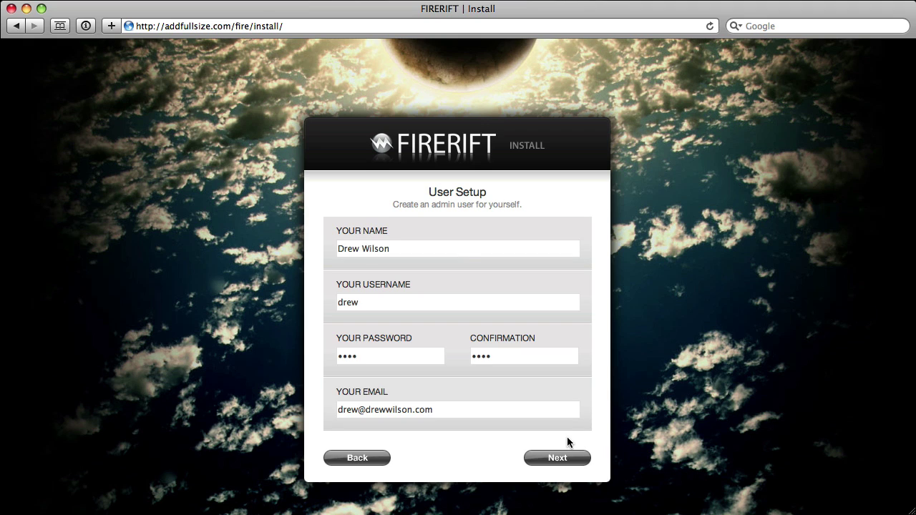
left_click(562, 455)
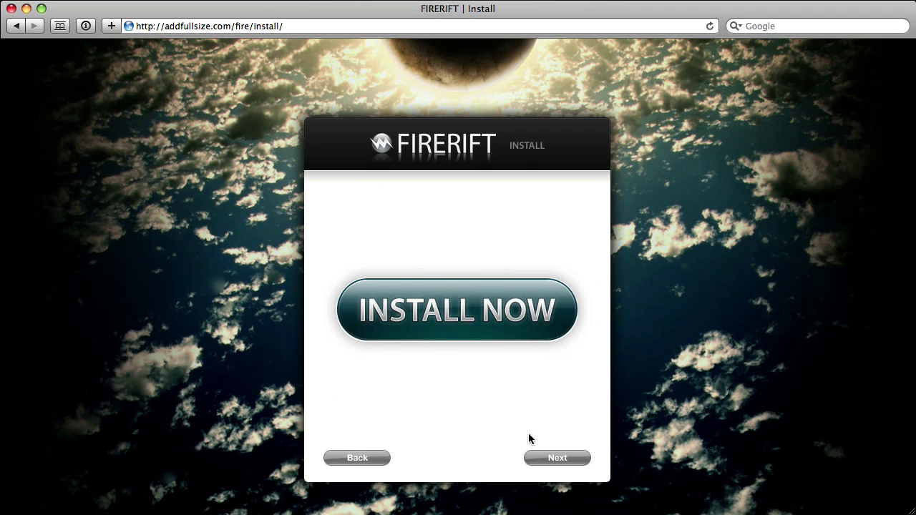
left_click(464, 326)
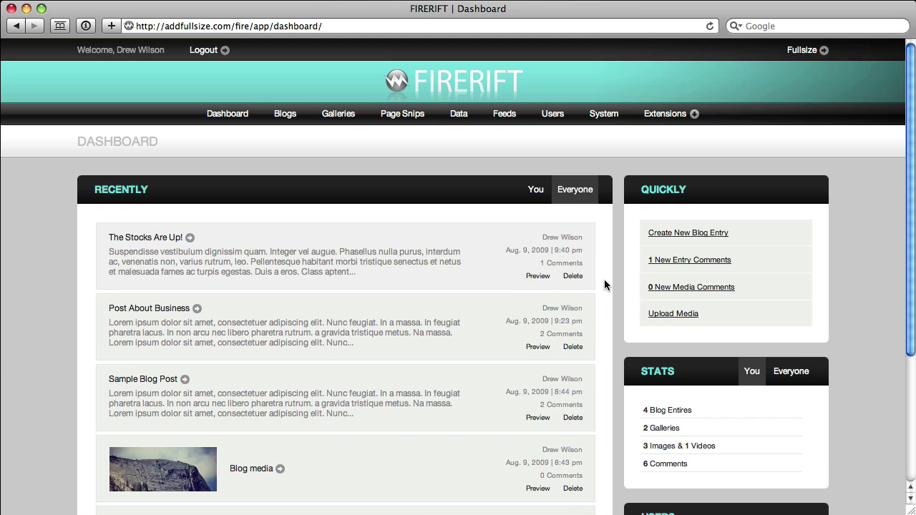
Check the installed Firerift galleries and open the Blog media gallery
scroll(604, 283, "down", 3)
scroll(604, 284, "down", 1)
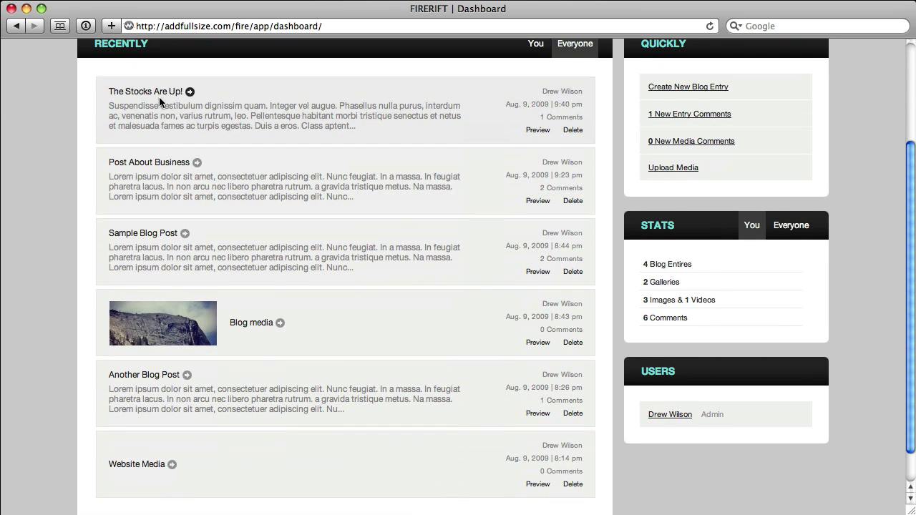
scroll(165, 115, "down", 1)
scroll(161, 126, "down", 1)
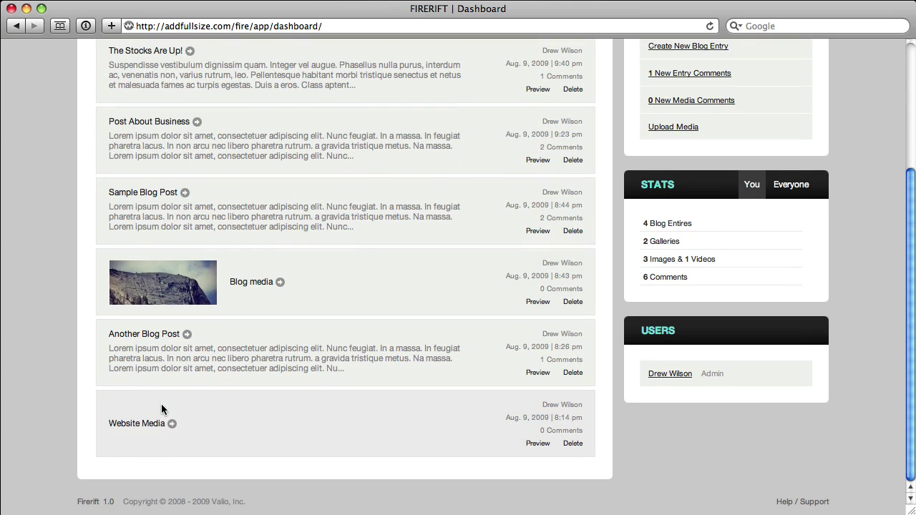
scroll(510, 228, "up", 5)
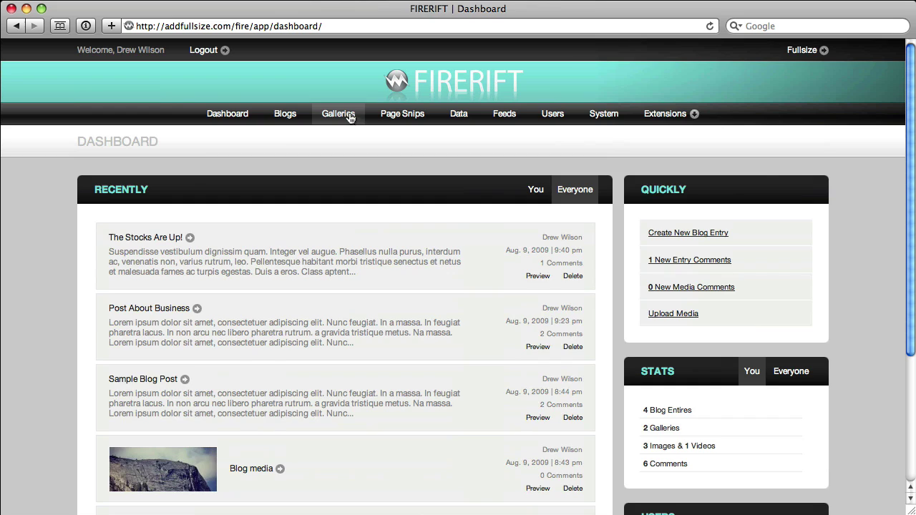
left_click(350, 114)
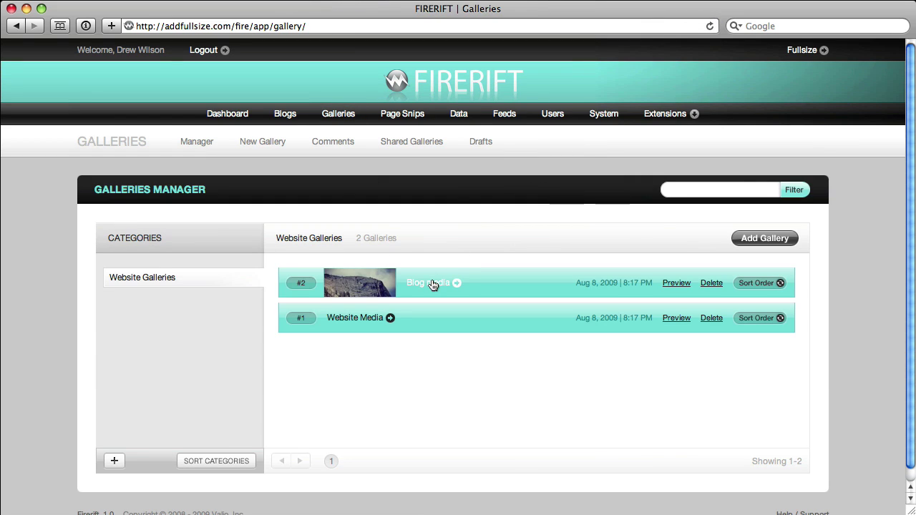
left_click(430, 281)
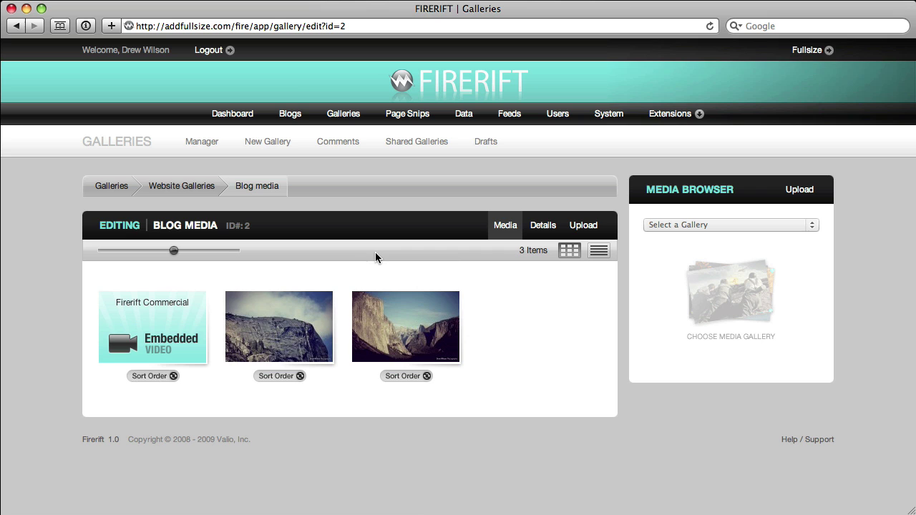
Load the public template site at addfullsize.com/fire/ and view its About and Blog pages
left_click_drag(254, 26, 367, 40)
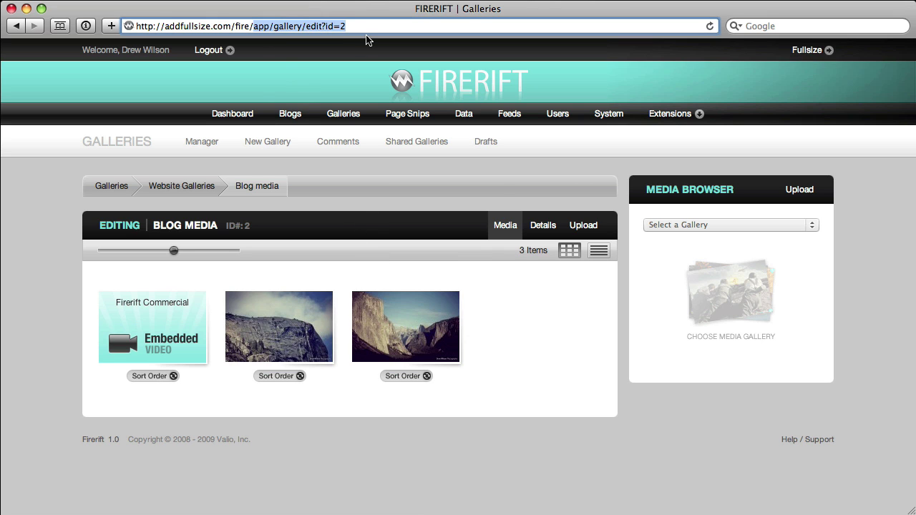
key("BackSpace")
key("Return")
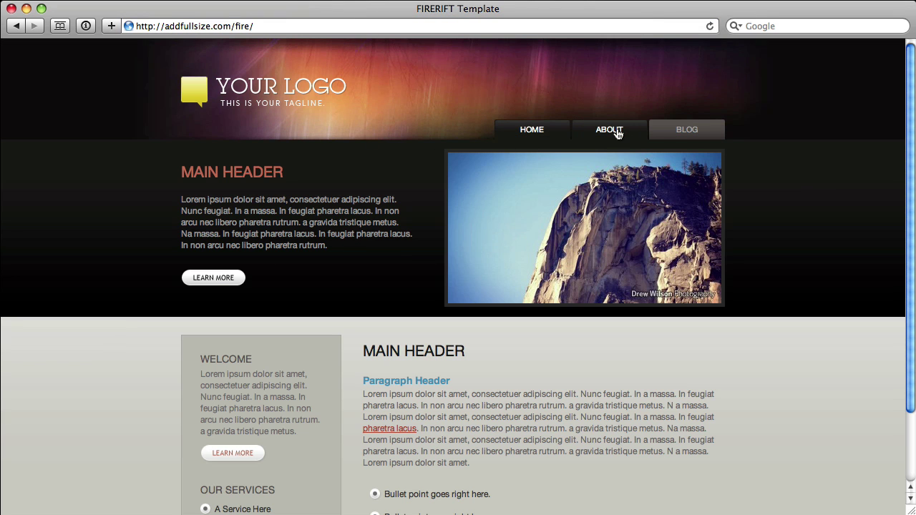
left_click(614, 131)
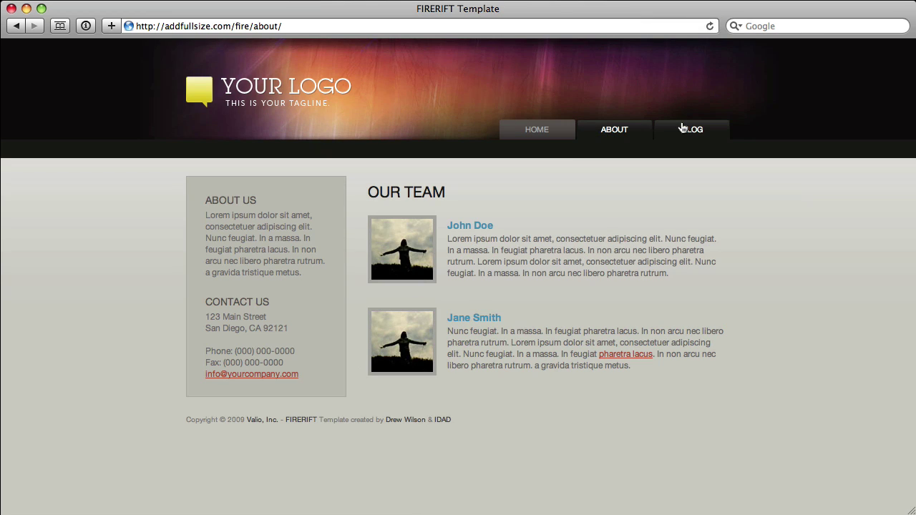
left_click(687, 130)
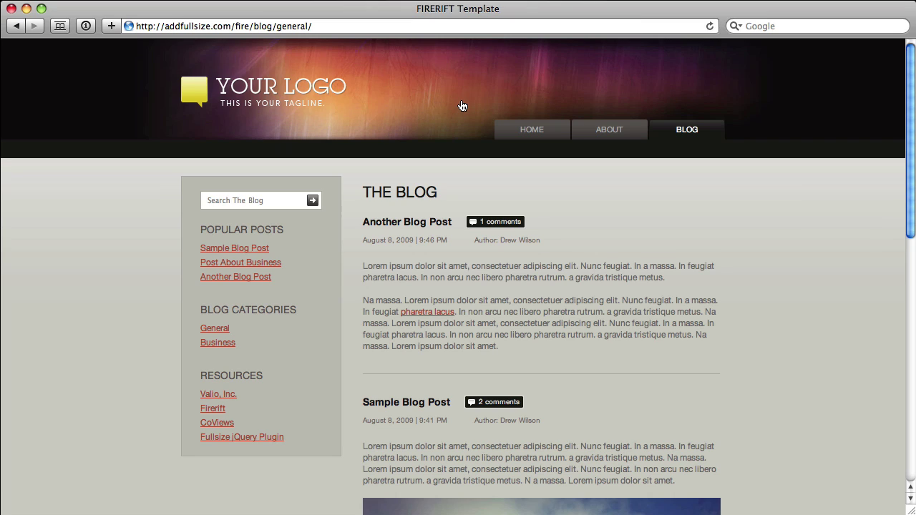
In Coda, change the public folder's octal permissions from 777 to 755 via Get Info
key("super+Tab")
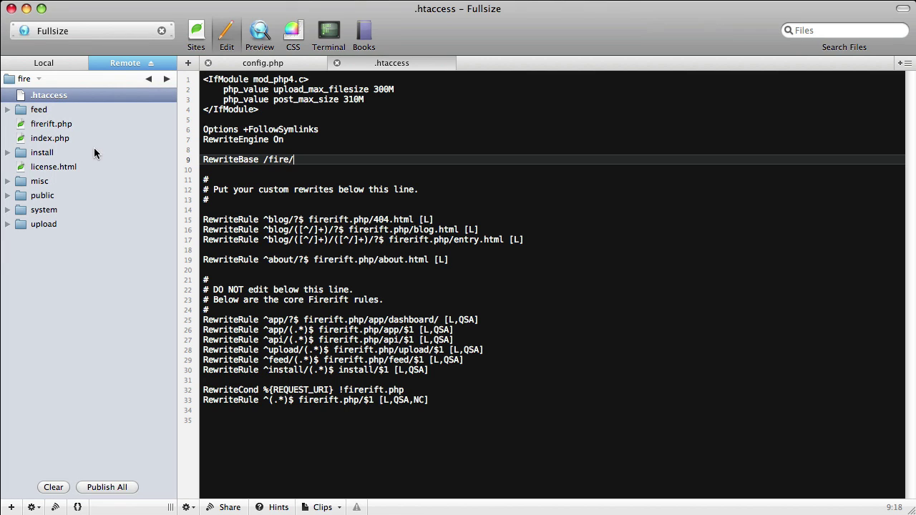
left_click(45, 194)
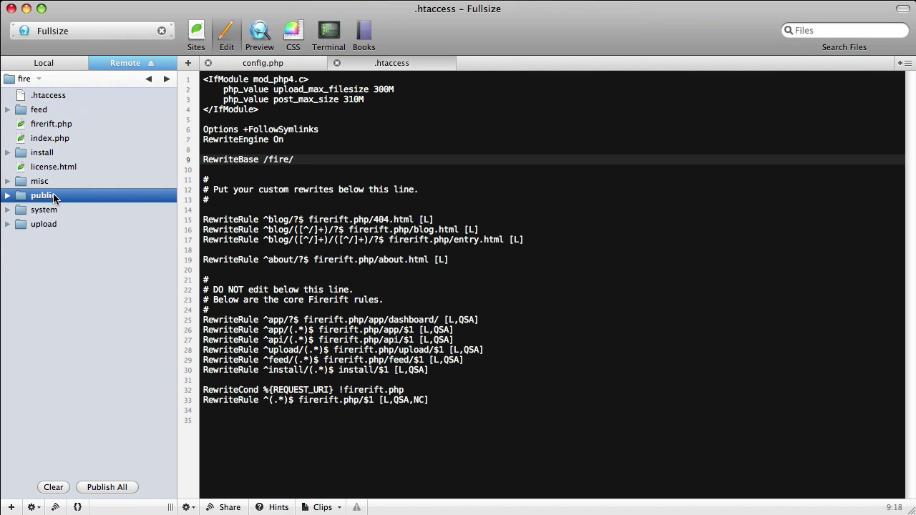
right_click(48, 195)
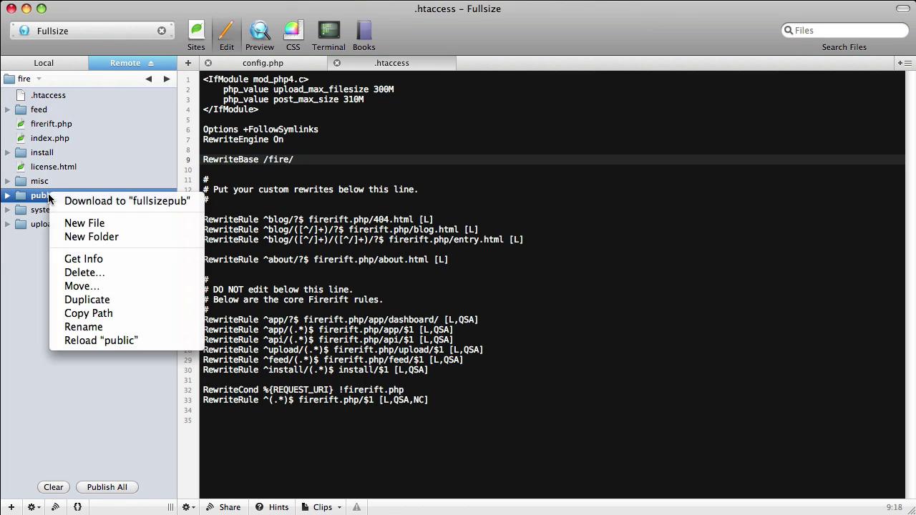
left_click(105, 261)
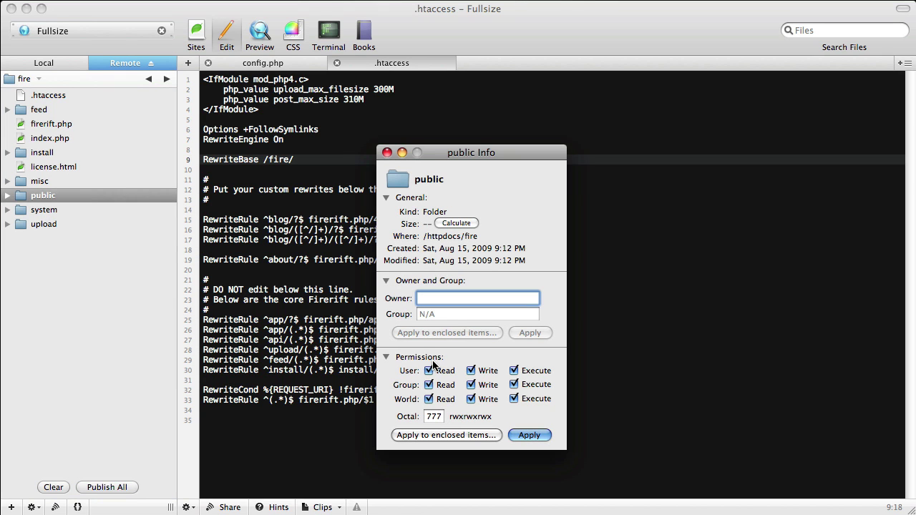
double_click(433, 416)
type("755")
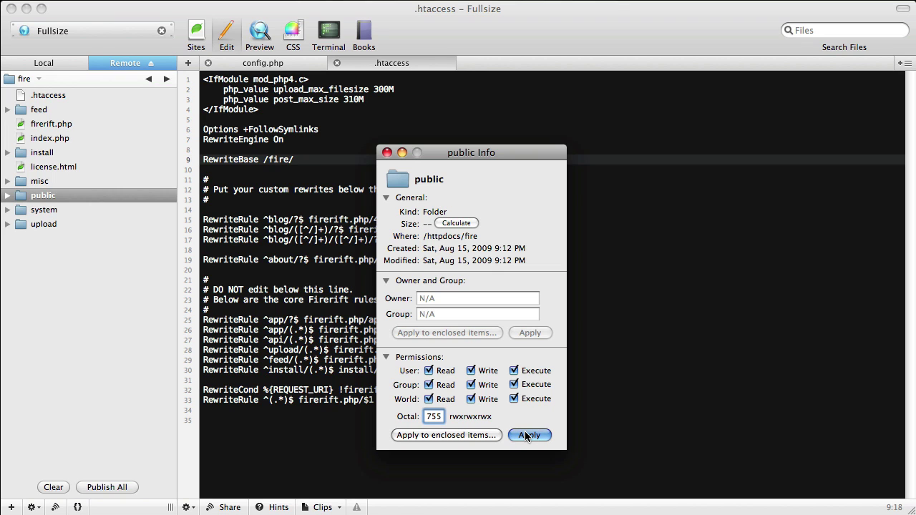
left_click(388, 152)
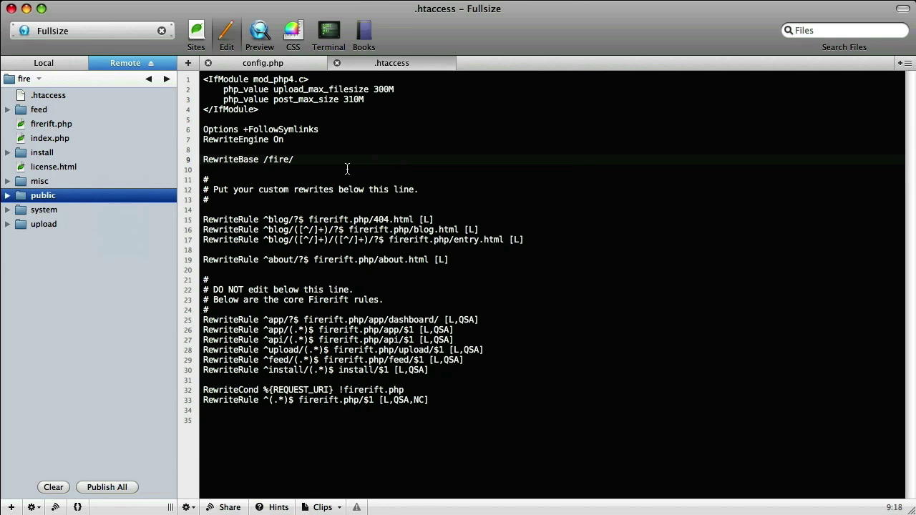